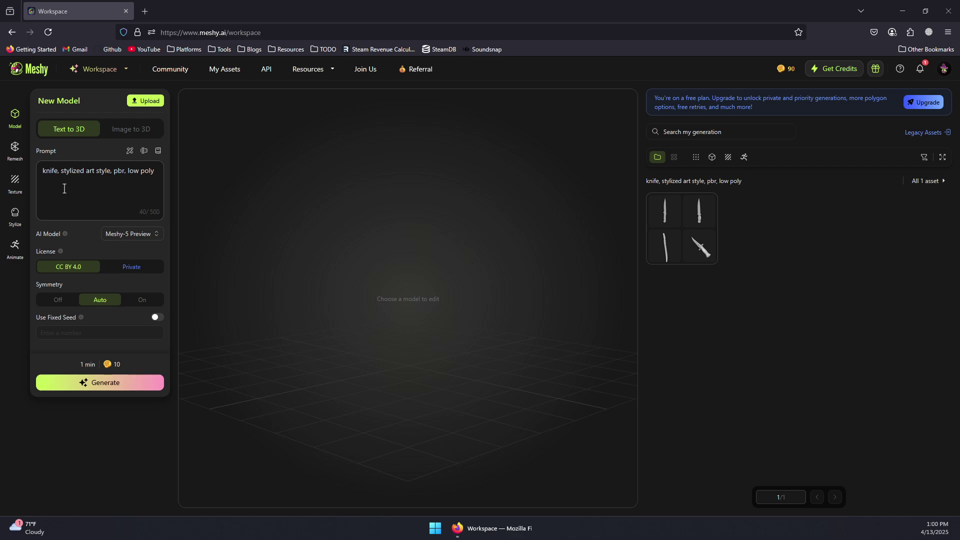
left_click_drag(156, 171, 30, 173)
left_click(78, 185)
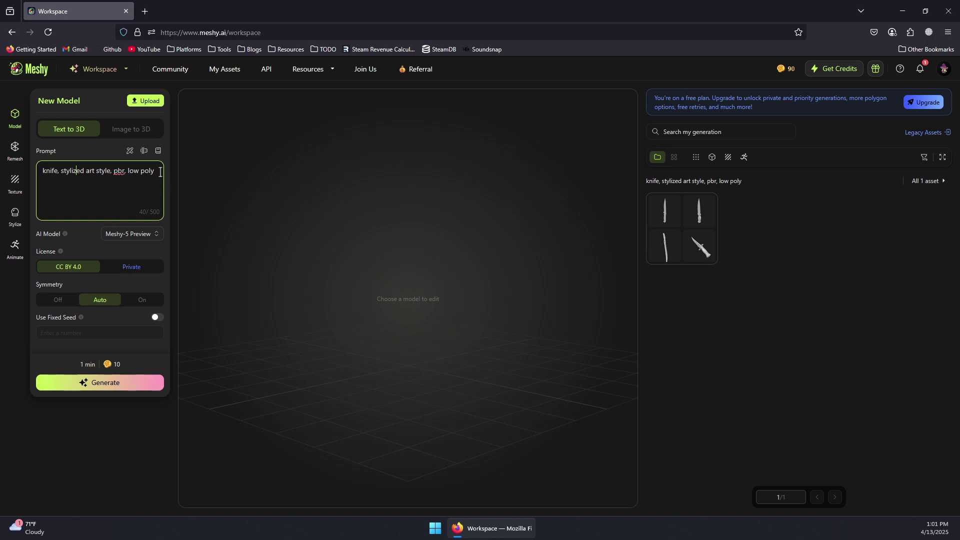
left_click_drag(160, 172, 6, 172)
left_click(92, 194)
left_click_drag(43, 171, 167, 170)
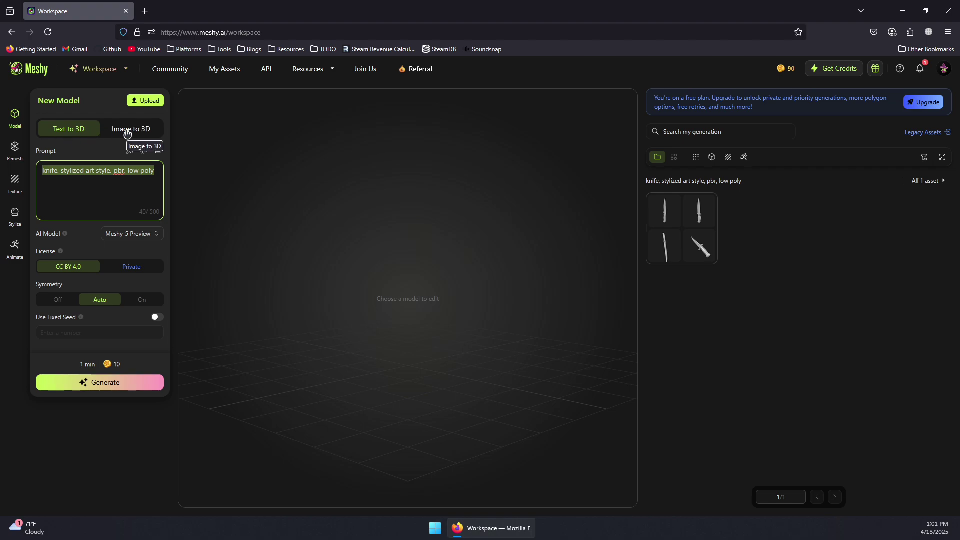
left_click(72, 191)
left_click_drag(43, 174, 155, 169)
left_click(70, 175)
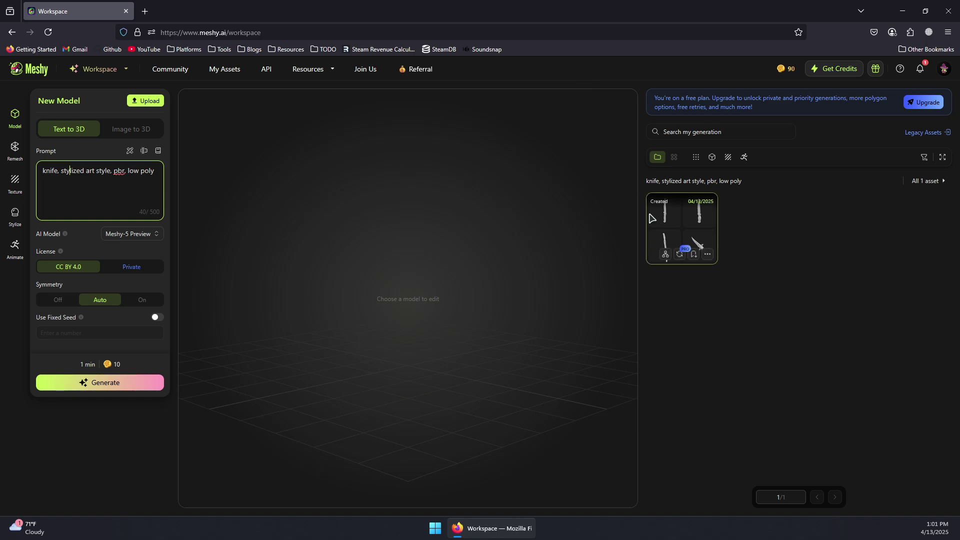
Generate a textured model from the fourth knife draft with a fixed 10K polycount and Quad topology
left_click(684, 216)
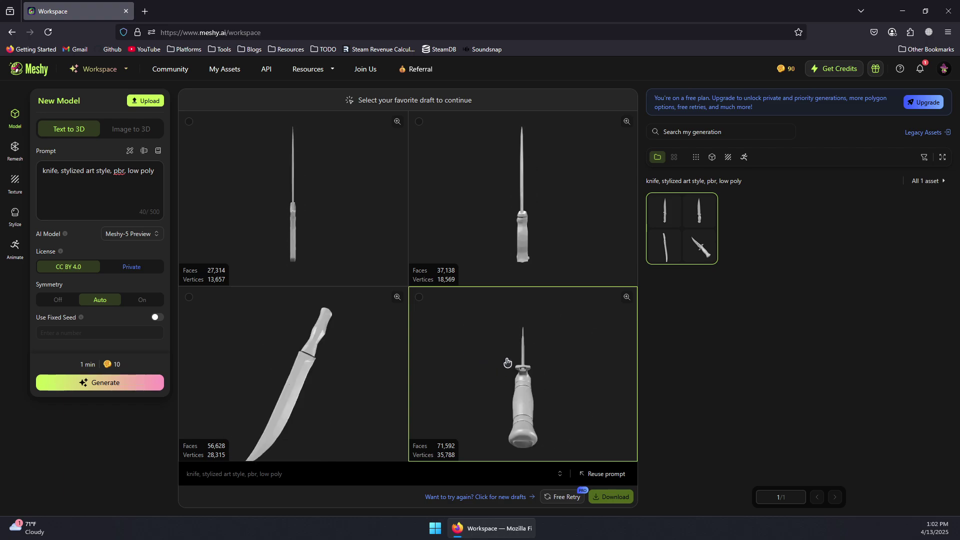
left_click(507, 363)
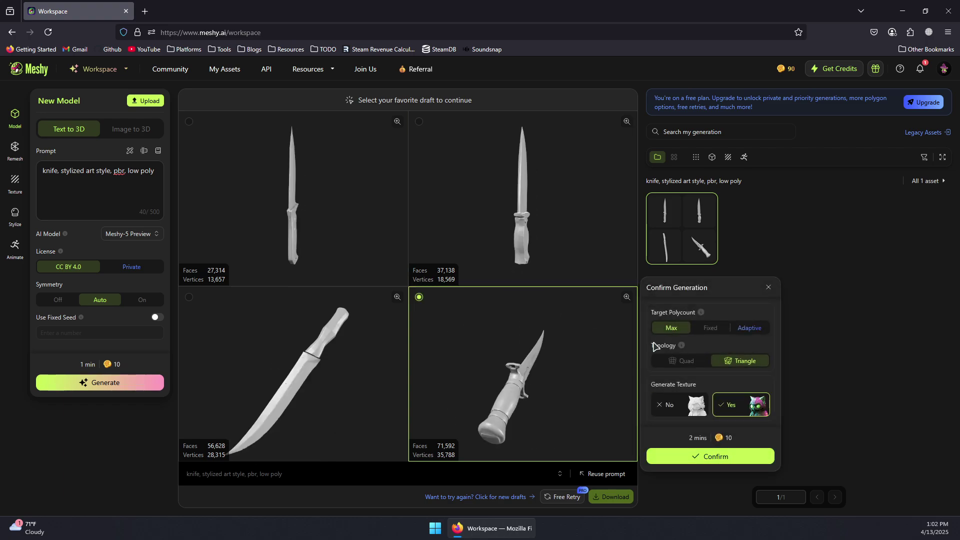
left_click(709, 331)
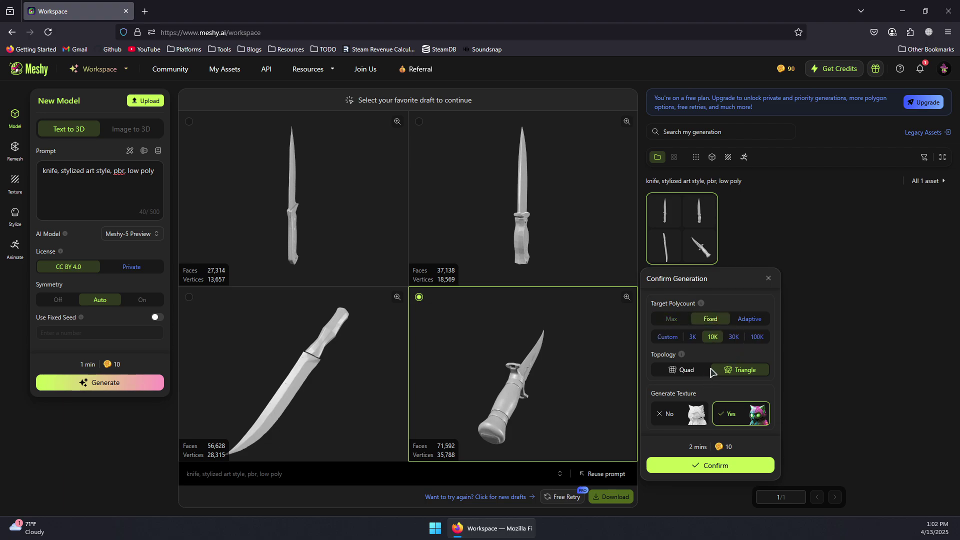
left_click(675, 373)
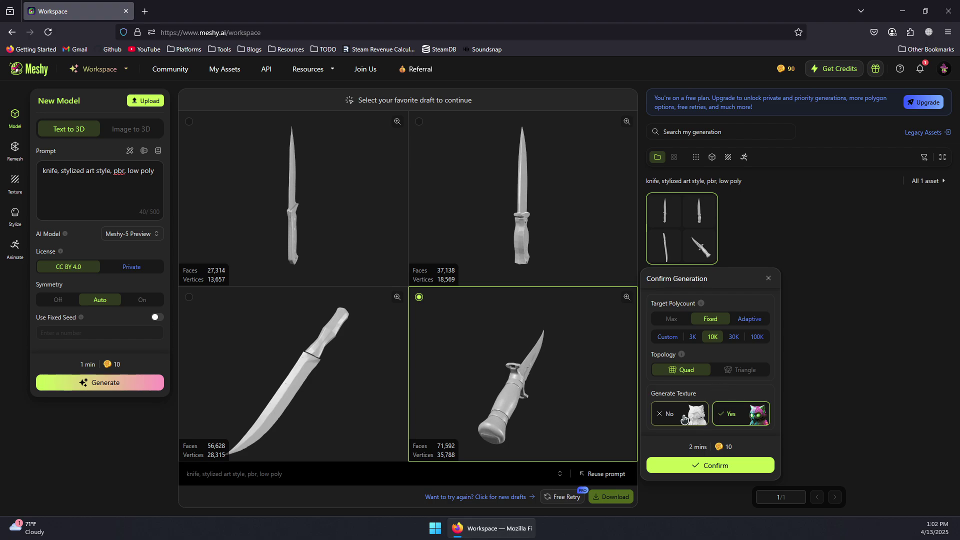
left_click(703, 470)
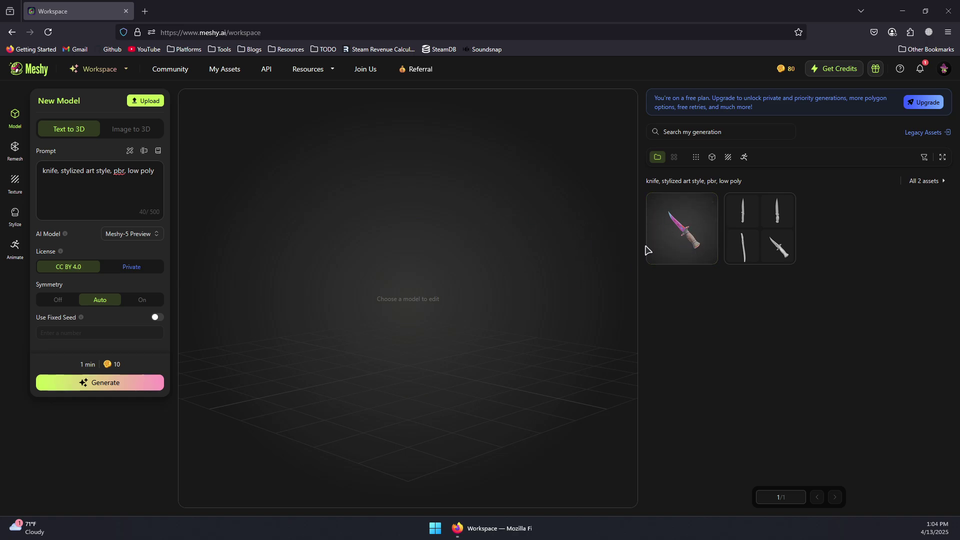
Open the generated textured knife model and inspect it in the 3D preview
left_click(699, 212)
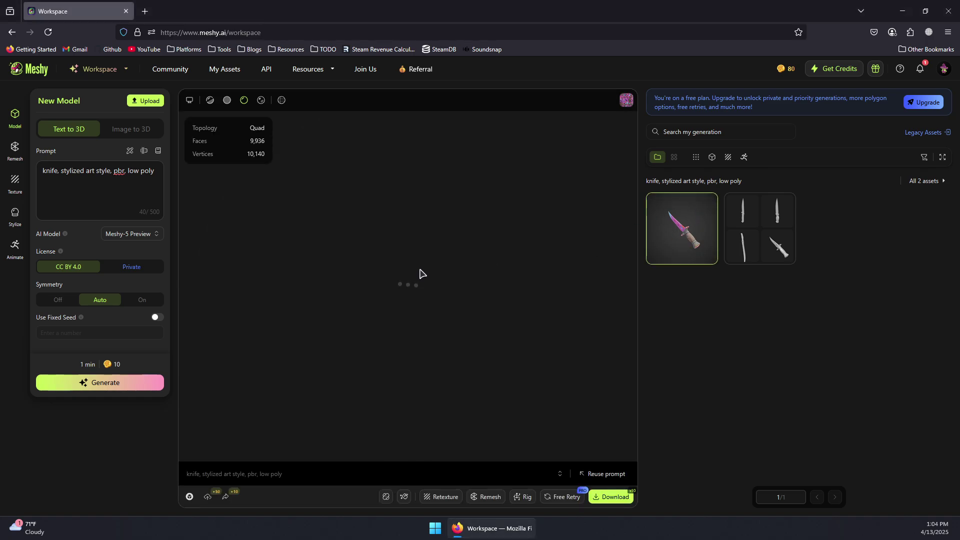
mouse_move(397, 309)
left_mouse_down()
mouse_move(510, 278)
mouse_move(438, 315)
mouse_move(473, 320)
mouse_move(378, 303)
mouse_move(457, 315)
mouse_move(420, 263)
mouse_move(512, 262)
mouse_move(393, 338)
mouse_move(385, 317)
left_mouse_up()
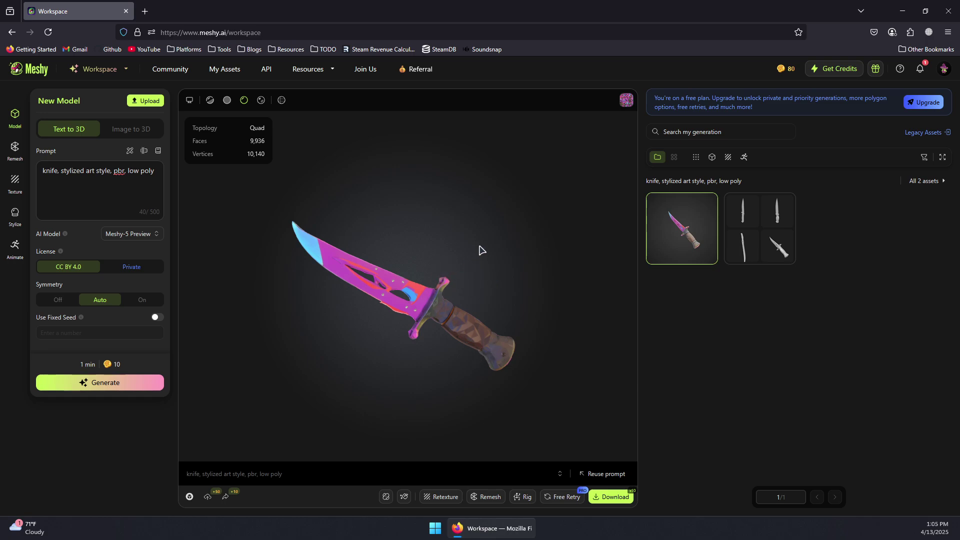
left_click_drag(399, 296, 511, 368)
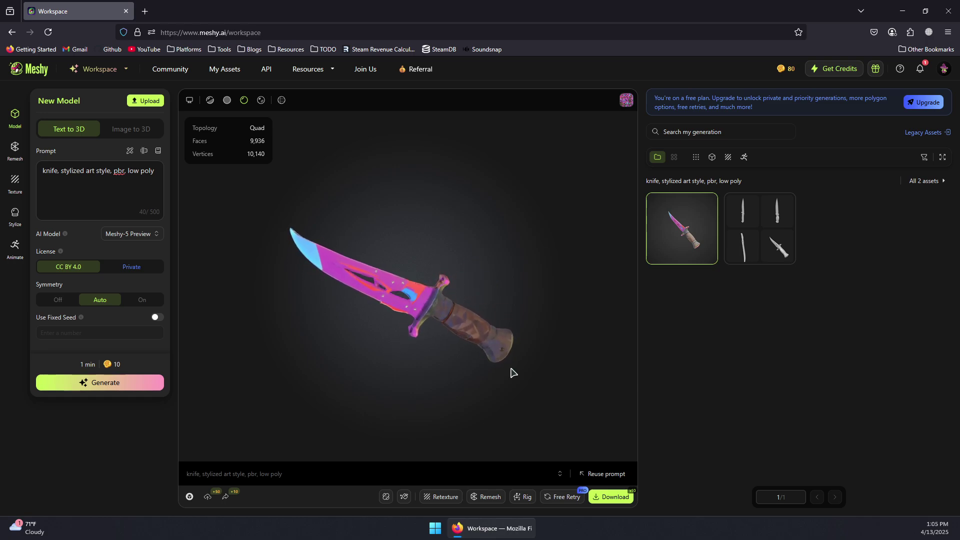
Download the textured knife model in blend format and dismiss the congratulations message
left_click(610, 497)
left_click(644, 438)
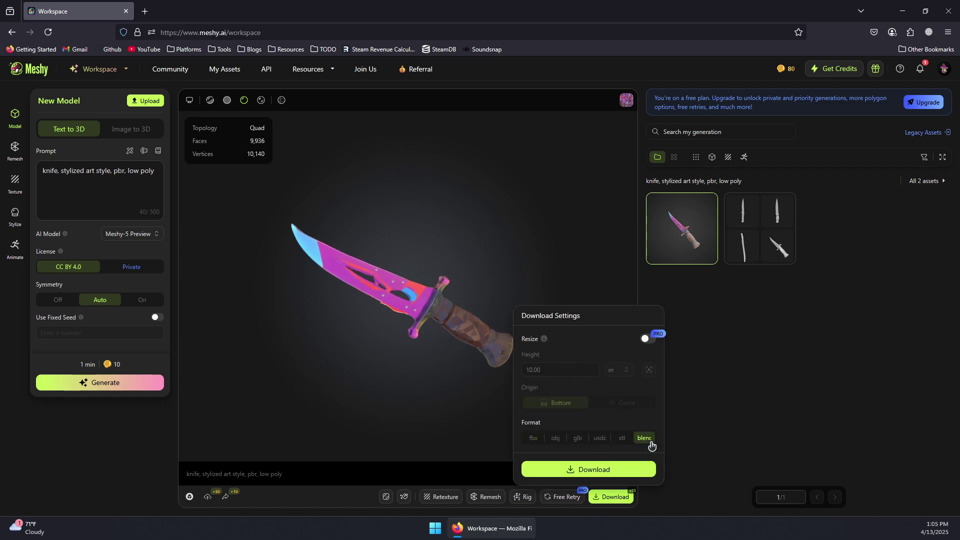
left_click(592, 471)
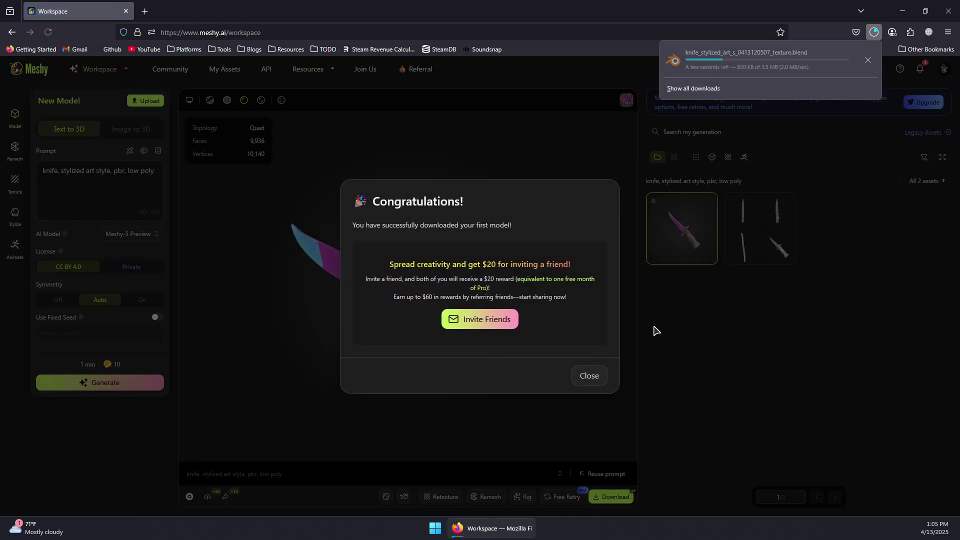
left_click(602, 384)
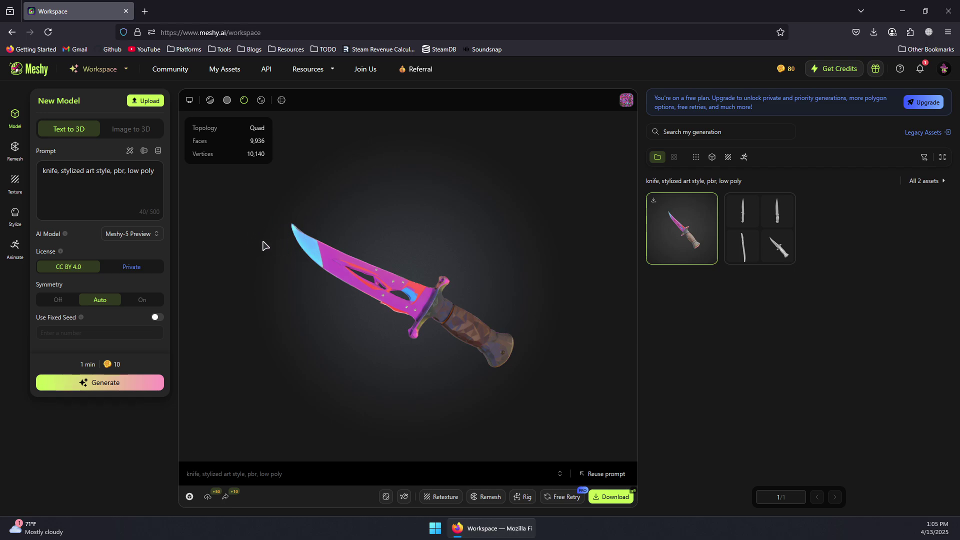
left_click(106, 190)
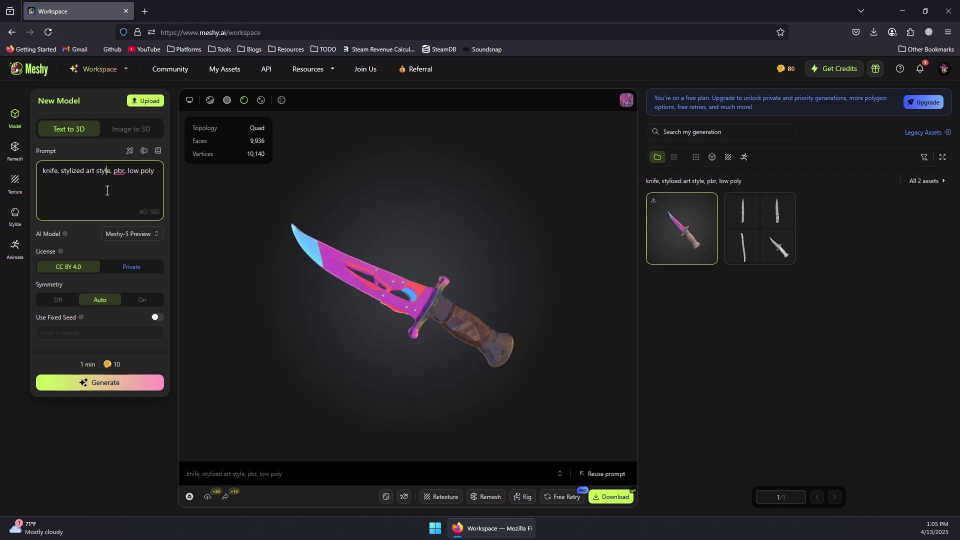
left_click_drag(156, 177, 35, 168)
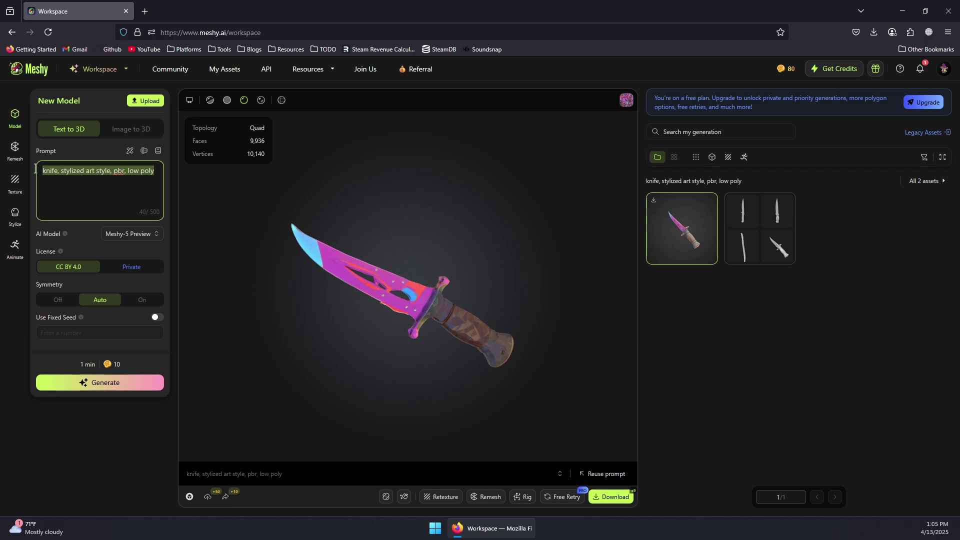
left_click(75, 179)
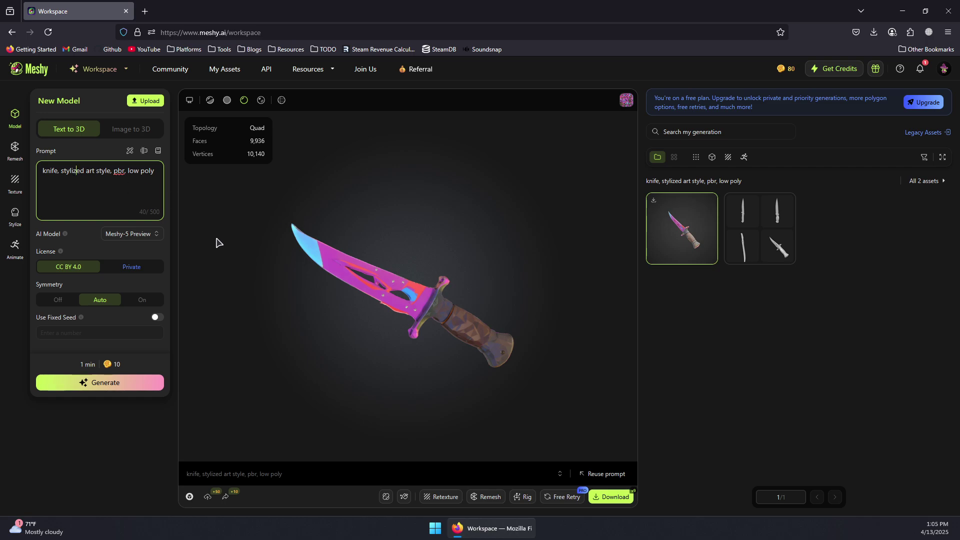
triple_click(148, 171)
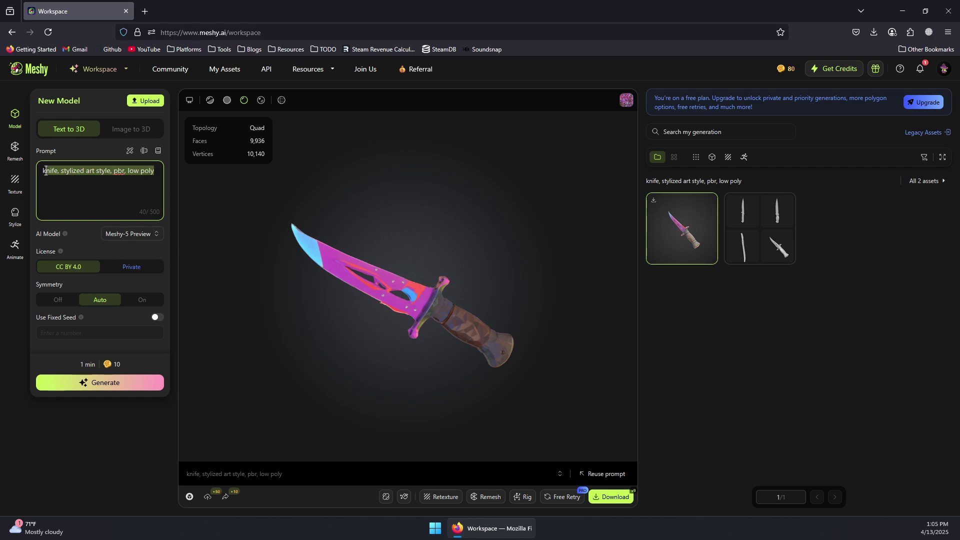
left_click(87, 185)
Open the downloaded knife blend file in Blender and maximize its window
left_click(874, 31)
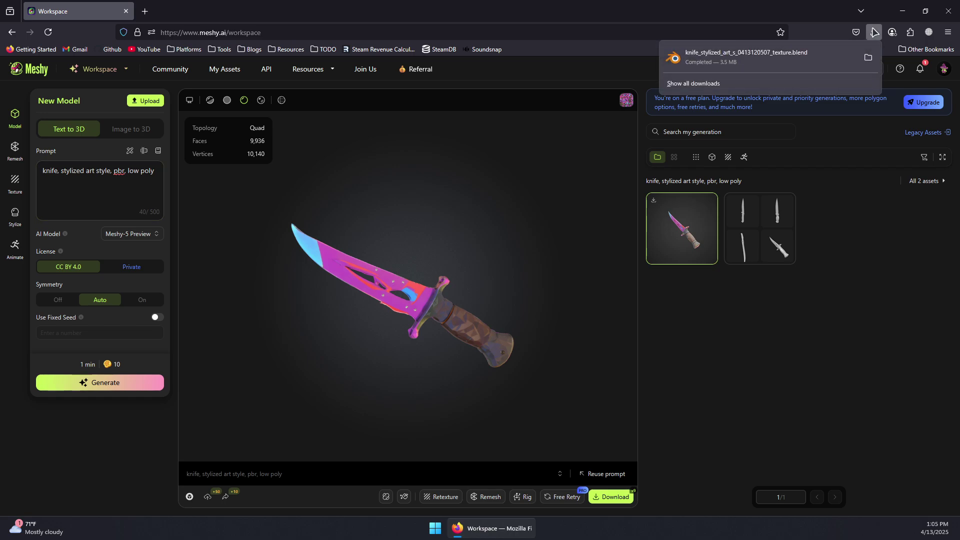
left_click(715, 61)
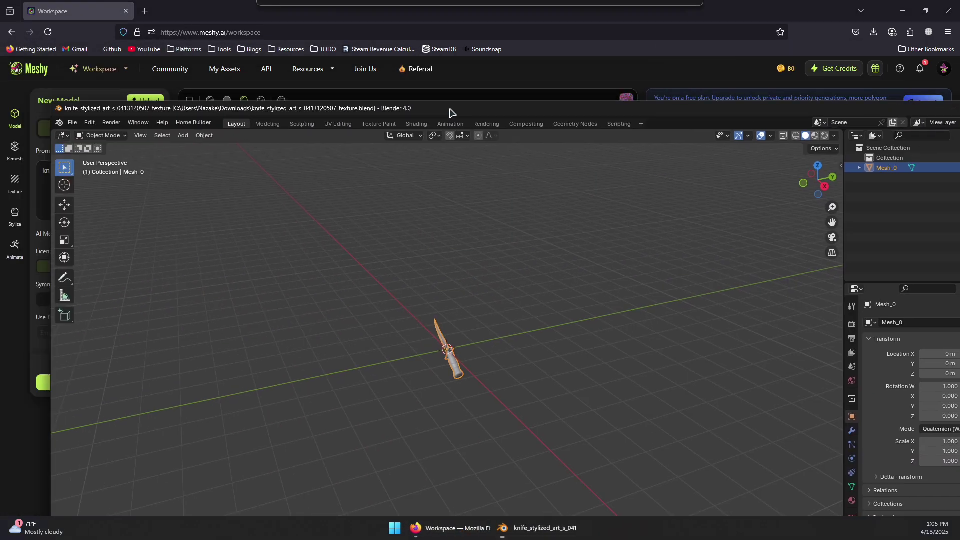
double_click(450, 110)
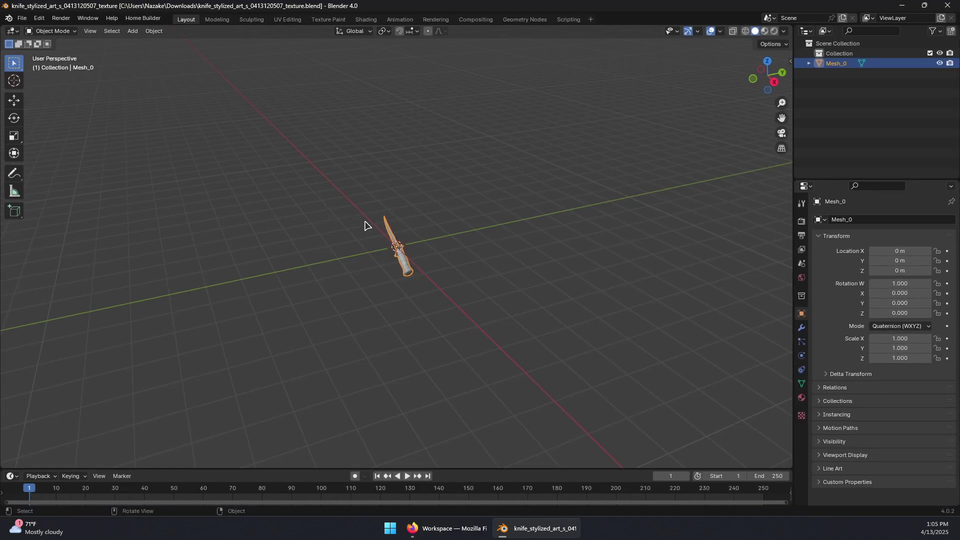
Rotate the knife mesh freehand until it stands upright with the blade pointing up
scroll(368, 225, "up", 5)
middle_click_drag(360, 222, 512, 208)
scroll(475, 201, "up", 3)
scroll(500, 212, "down", 4)
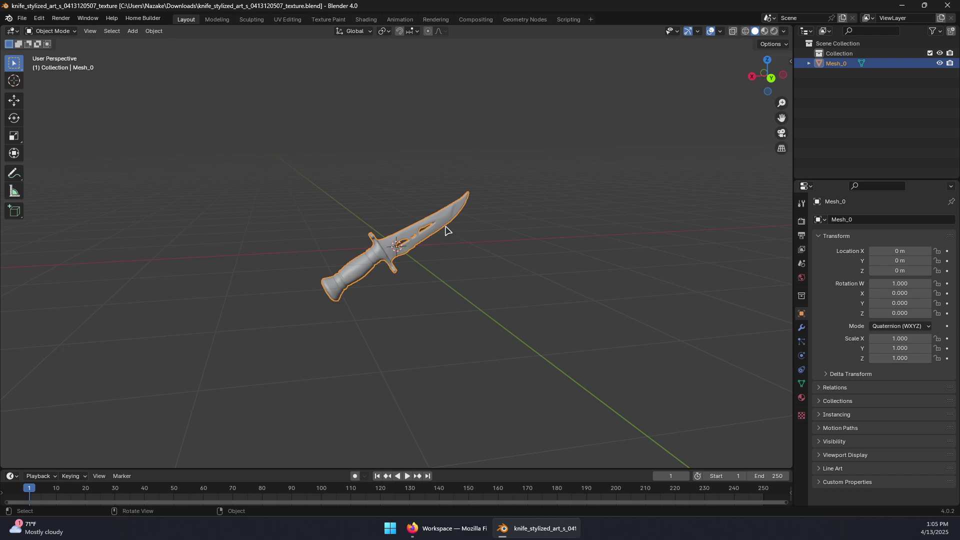
key("r")
left_click(397, 211)
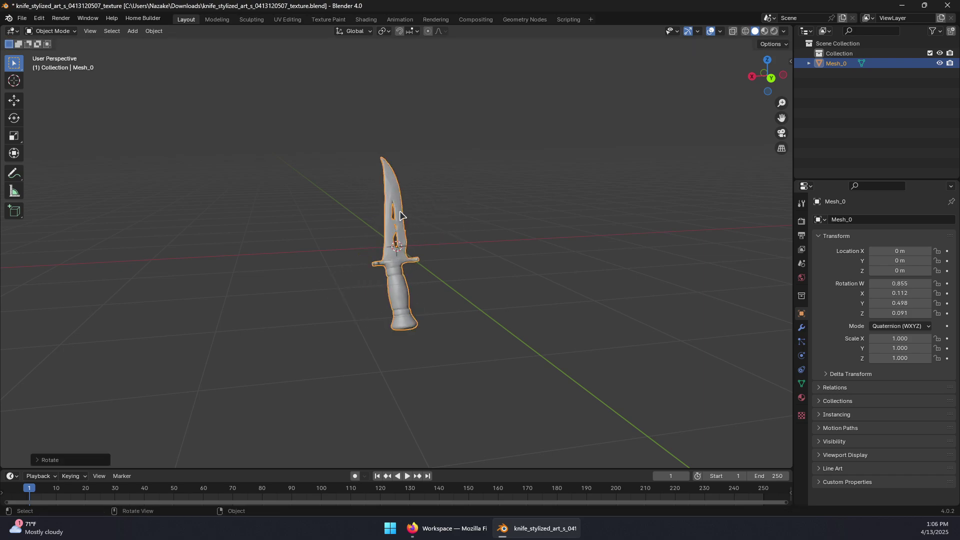
middle_click_drag(402, 219, 500, 203)
key("r")
left_click(417, 223)
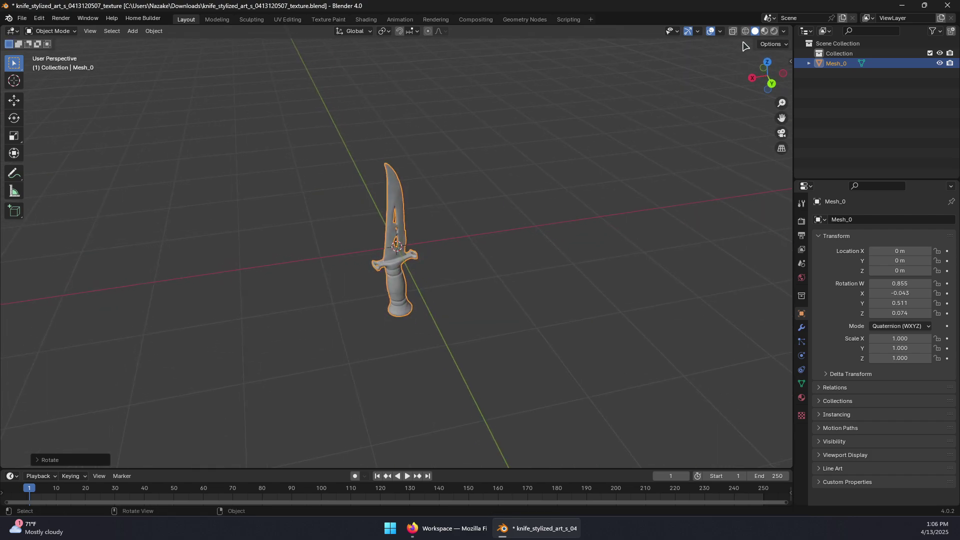
Show the knife in Material Preview shading and examine its textures from several angles
left_click(765, 31)
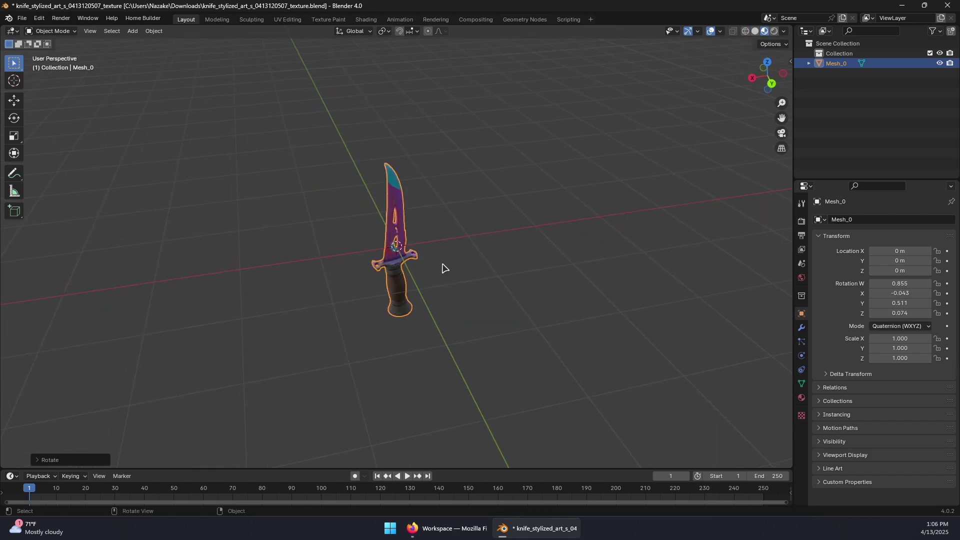
mouse_move(443, 268)
middle_mouse_down()
mouse_move(440, 176)
mouse_move(594, 160)
mouse_move(490, 212)
mouse_move(521, 200)
middle_mouse_up()
middle_click_drag(450, 176, 700, 92)
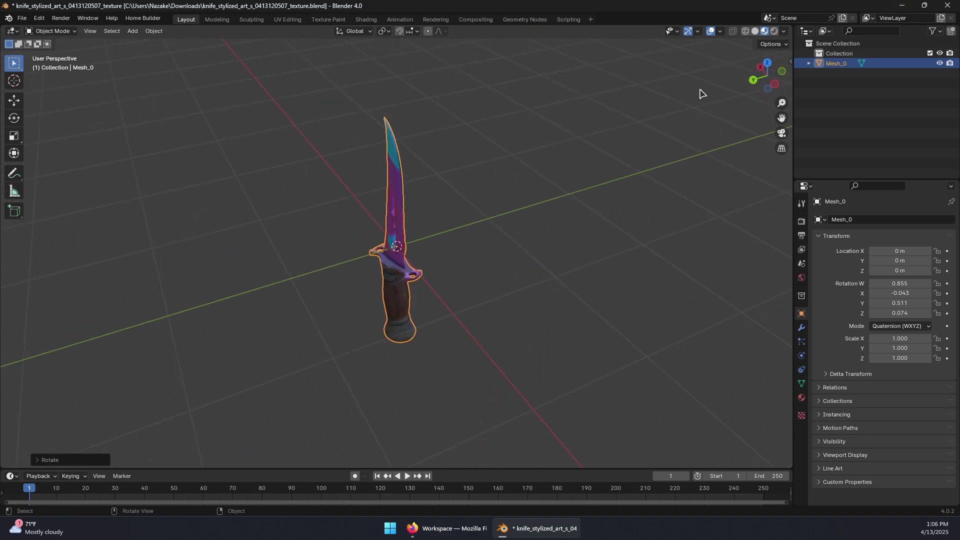
Switch back to Meshy in the browser and set the remesh topology to Quad for the knife
key("alt+Tab")
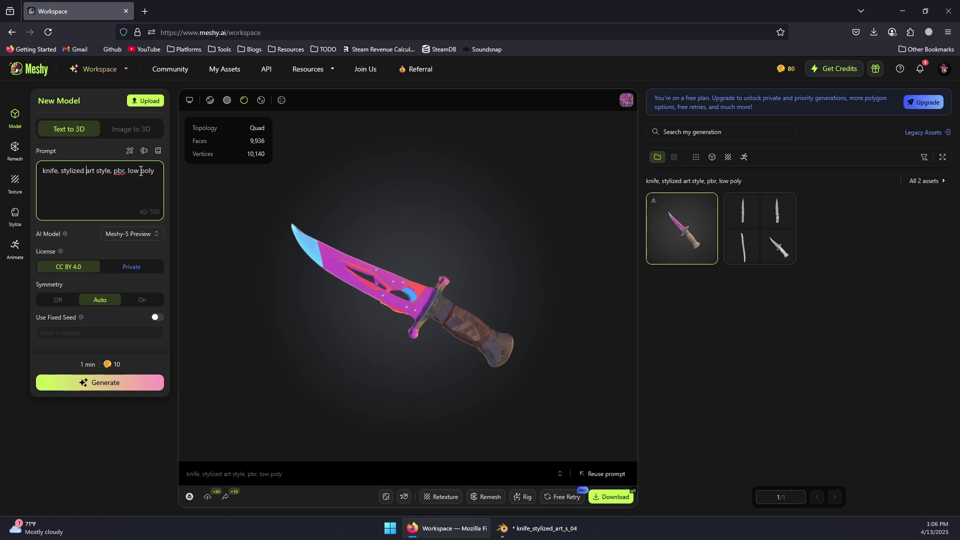
left_click_drag(154, 171, 59, 173)
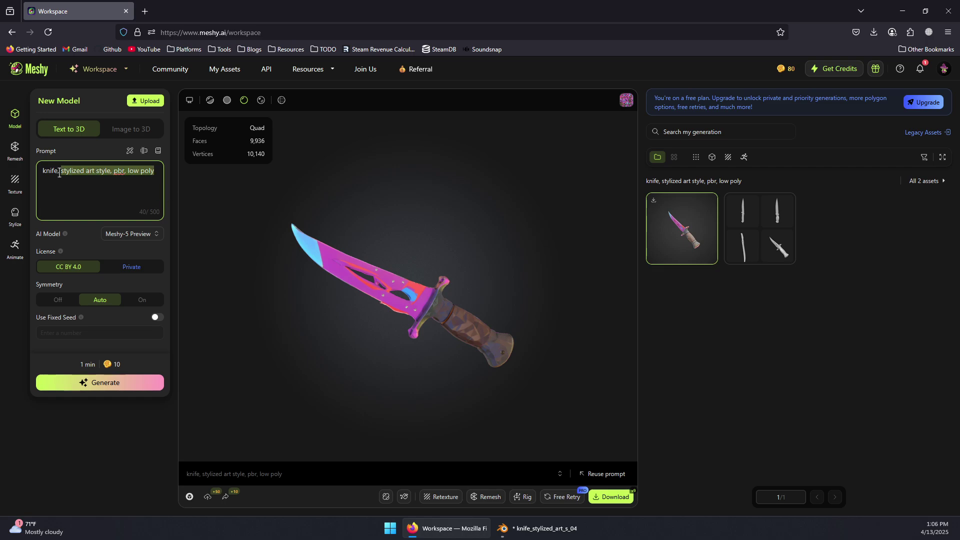
left_click(15, 150)
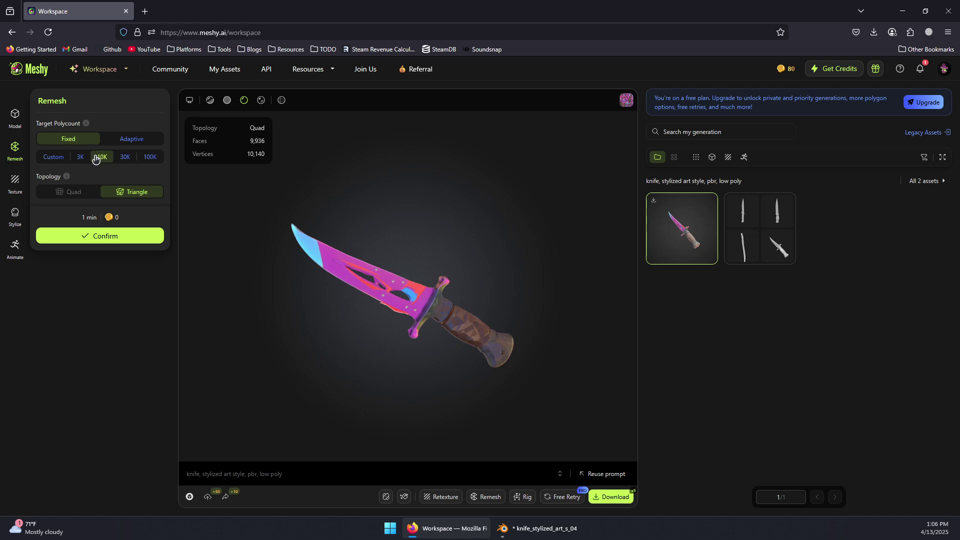
left_click(73, 192)
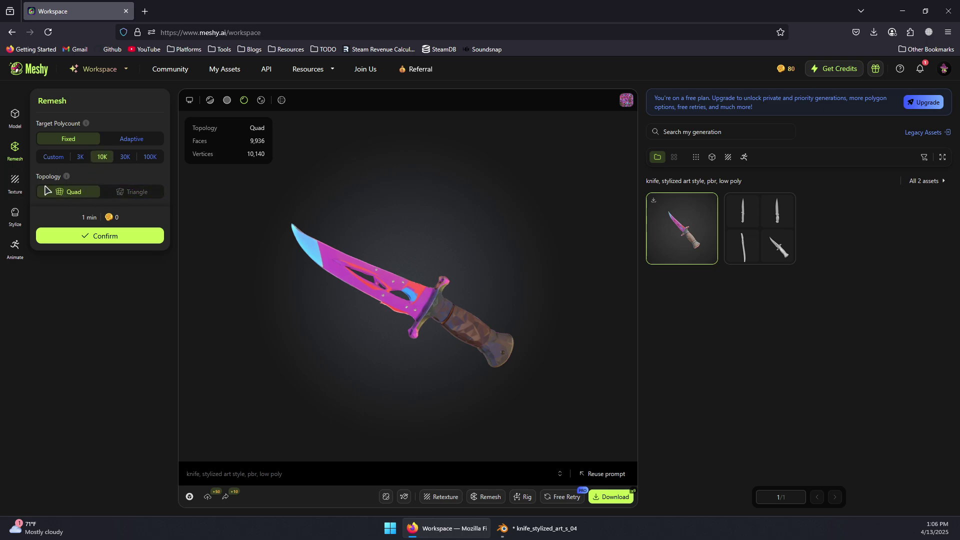
Open the texture generation settings and review the knife's text prompt
left_click(15, 183)
left_click(92, 170)
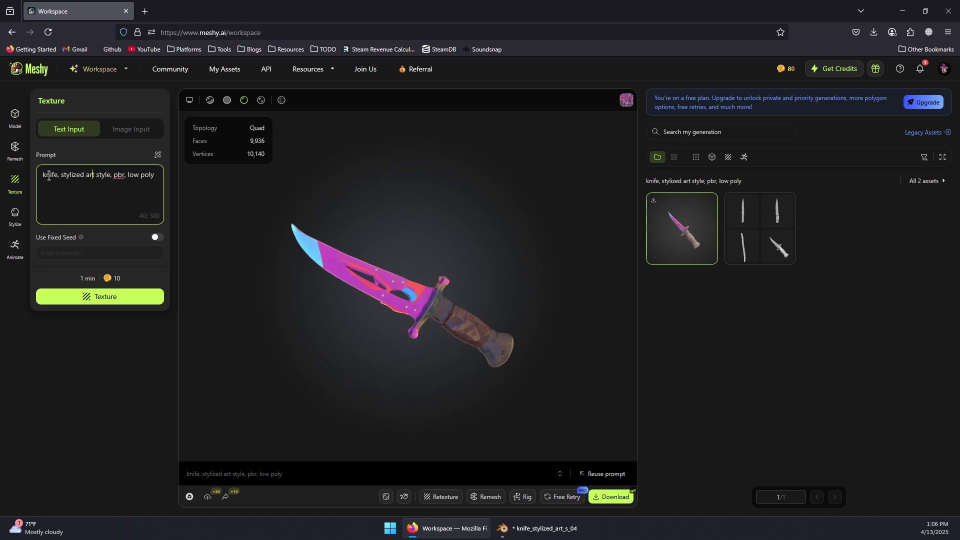
left_click_drag(43, 175, 160, 178)
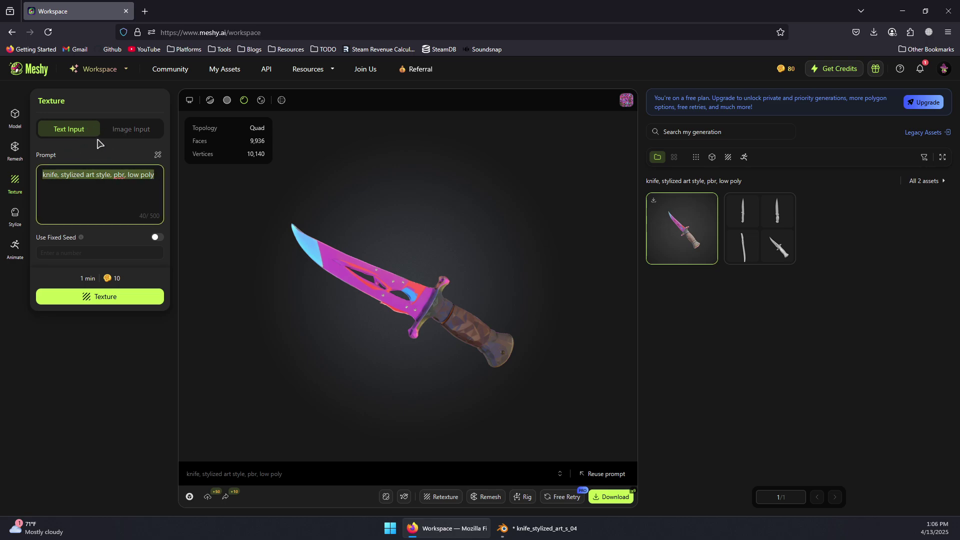
left_click(84, 188)
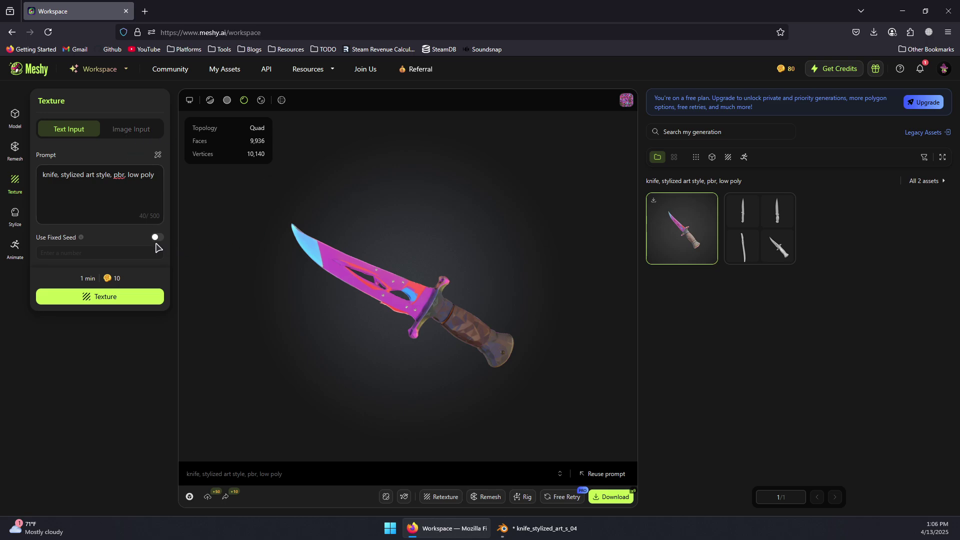
Review the PBR and Sculpture art styles for stylizing the knife, and open the animation library
left_click(14, 215)
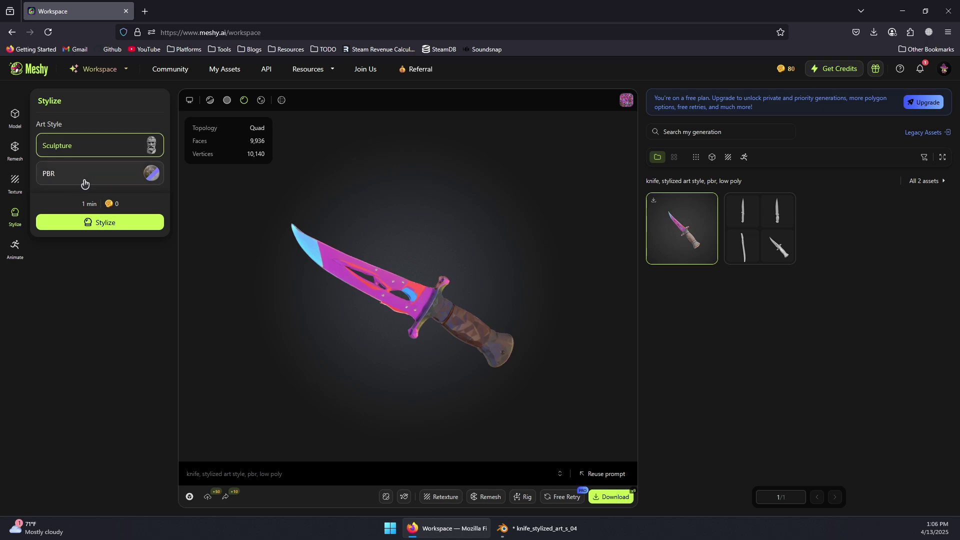
left_click(67, 180)
left_click(90, 148)
left_click(25, 250)
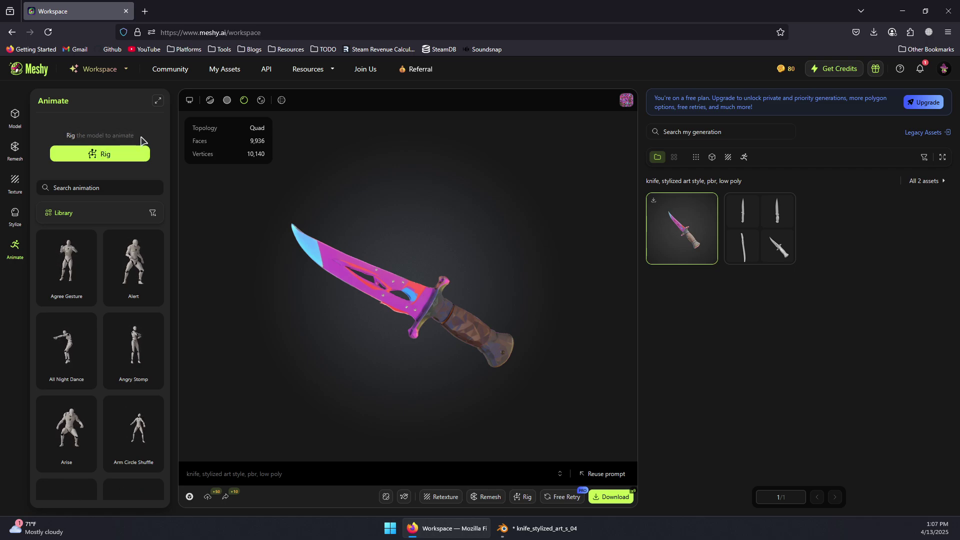
Browse the animation library from the first presets through to the walk and dance motions further down
scroll(101, 271, "down", 3)
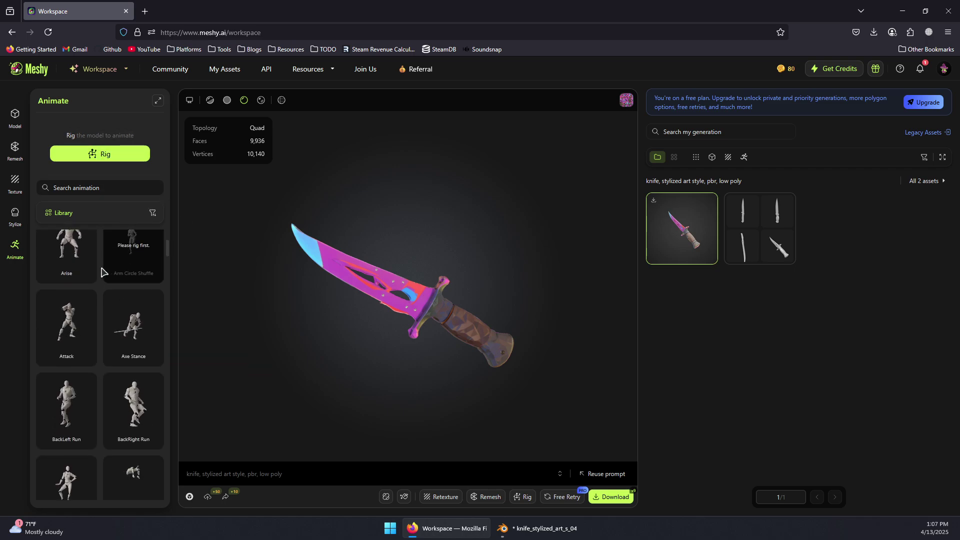
scroll(168, 242, "up", 3)
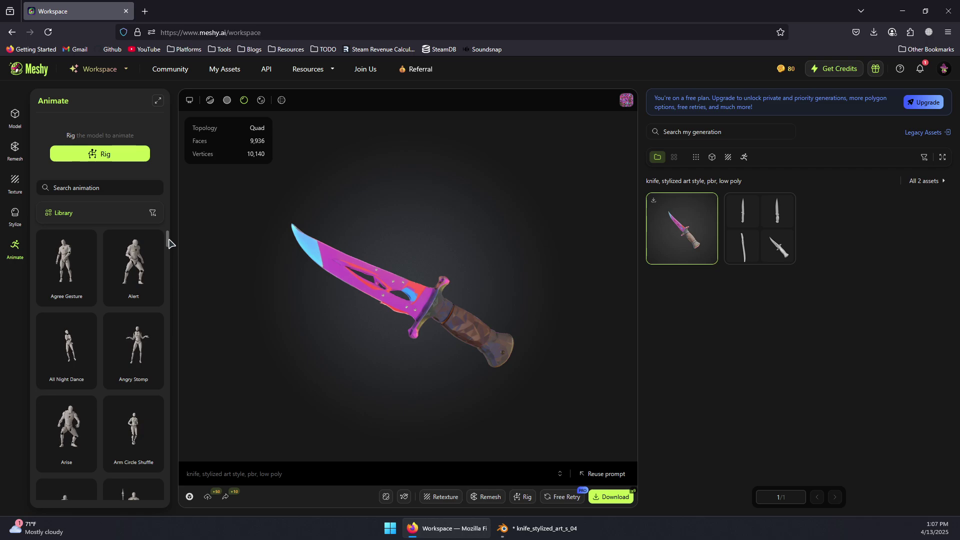
left_click_drag(168, 242, 181, 407)
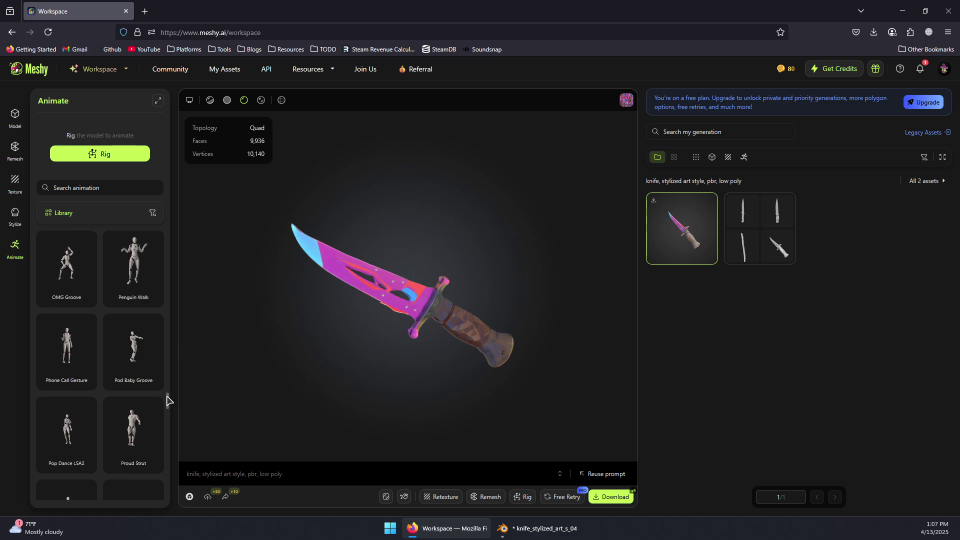
left_click_drag(168, 401, 170, 386)
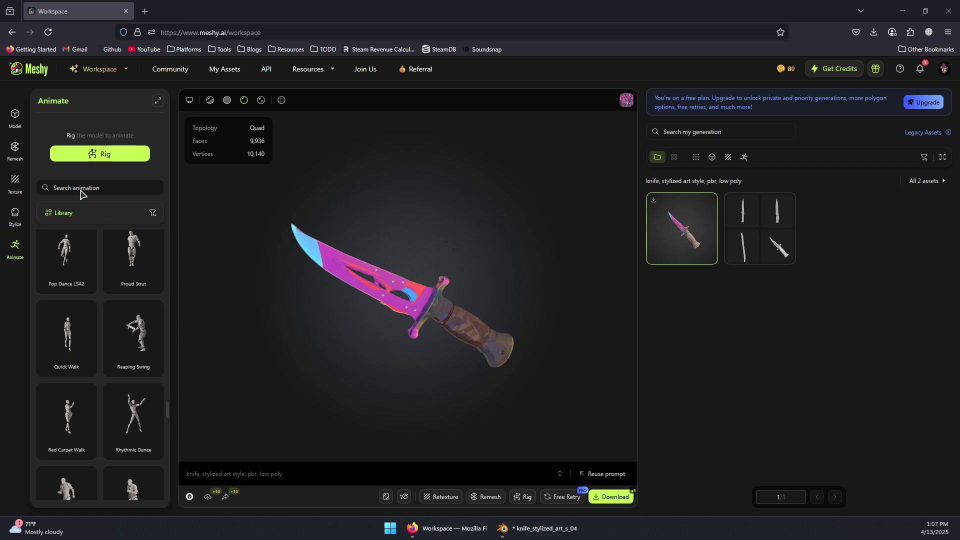
Return to the knife's remesh settings and try the 30K and Custom target polycounts, dismissing the upgrade offers
left_click(24, 120)
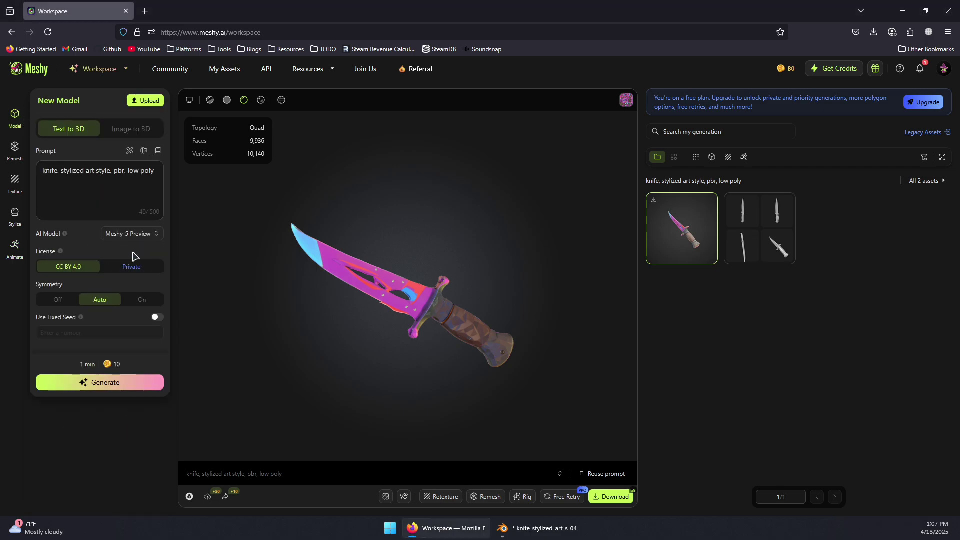
left_click(15, 150)
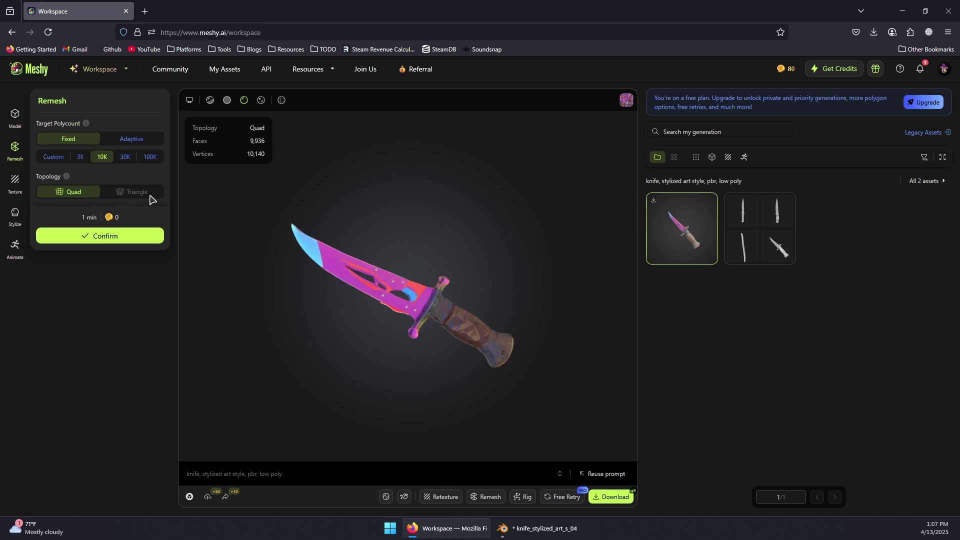
left_click(126, 158)
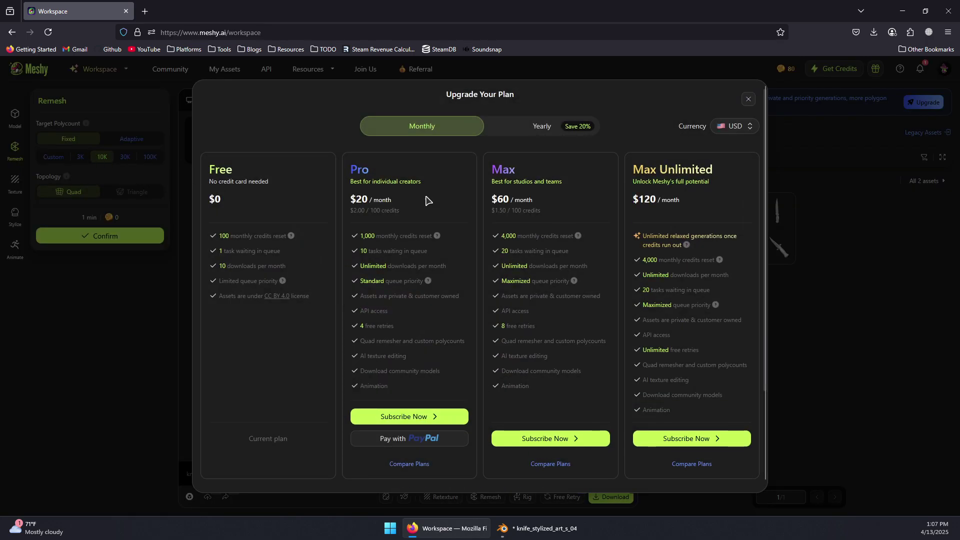
left_click(749, 99)
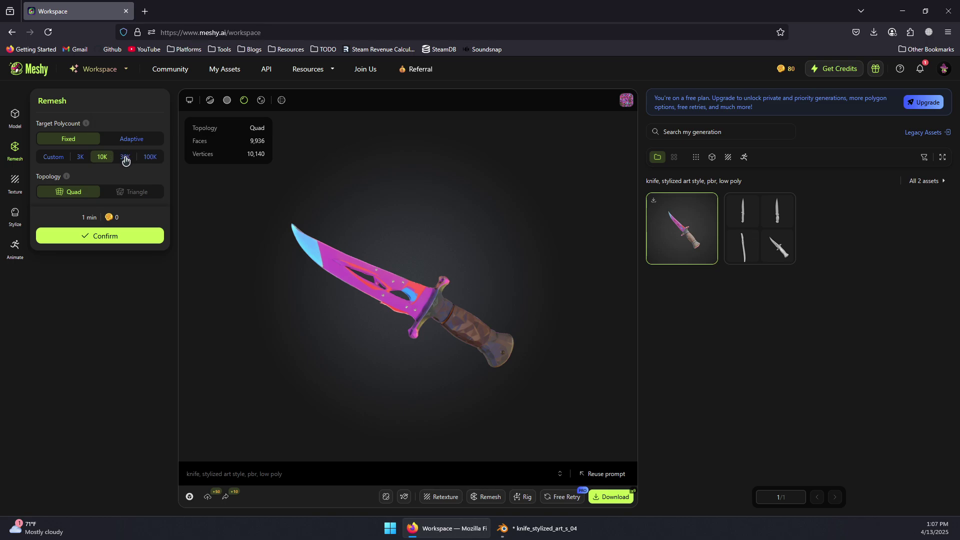
left_click(50, 156)
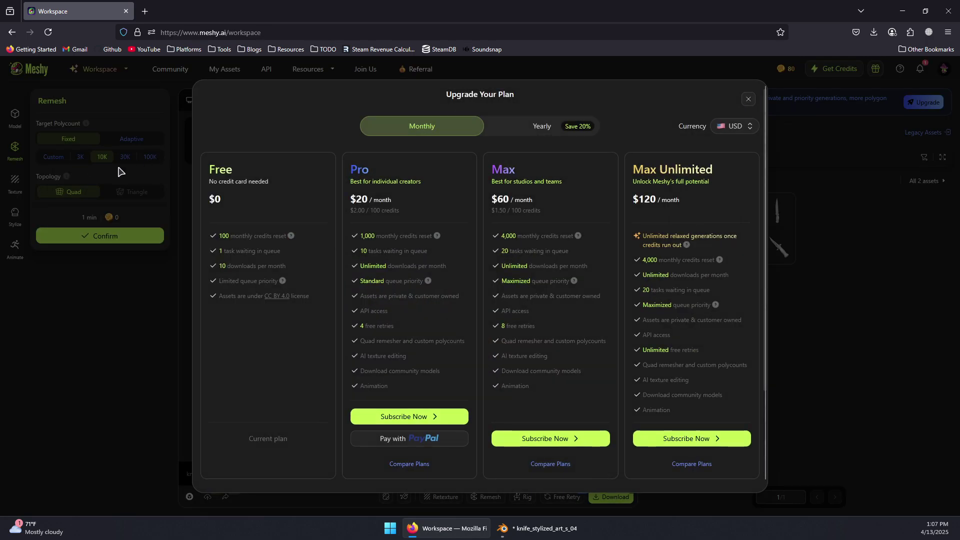
left_click(140, 174)
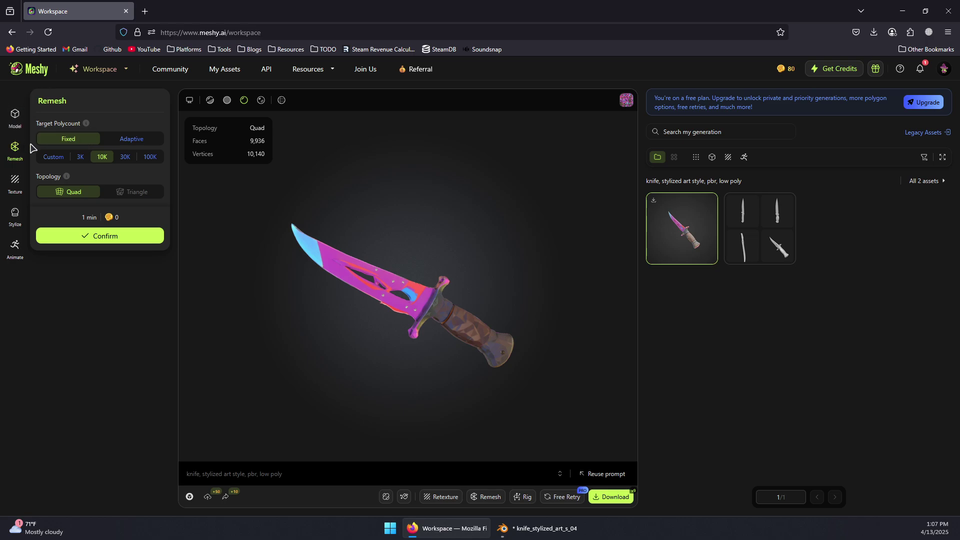
Try to set the license of the new text-to-3D model to Private, and dismiss the upgrade offer
left_click(19, 122)
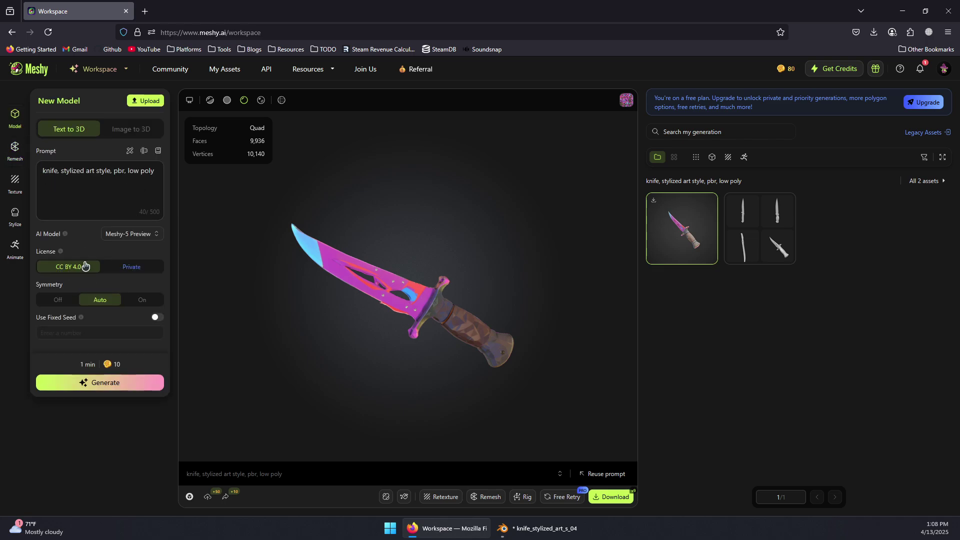
left_click(122, 269)
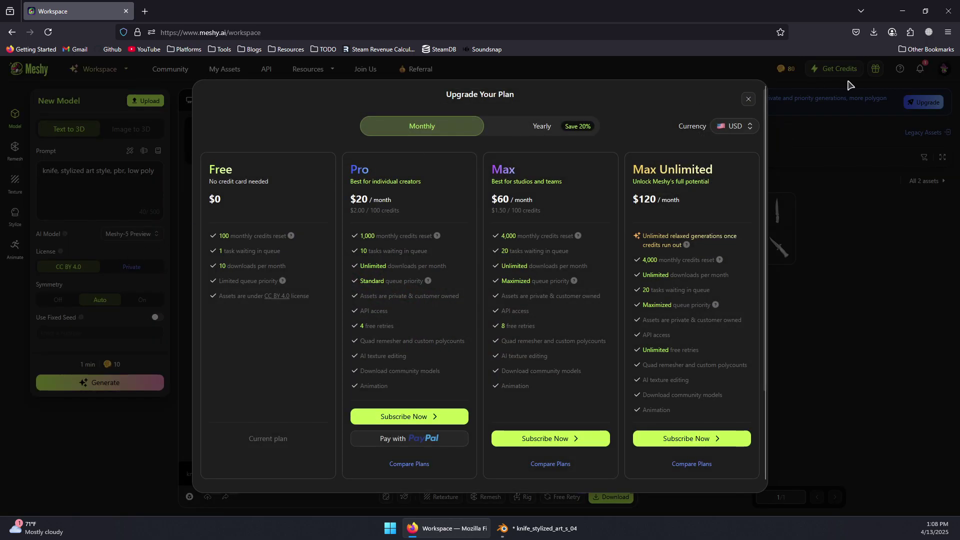
left_click(749, 99)
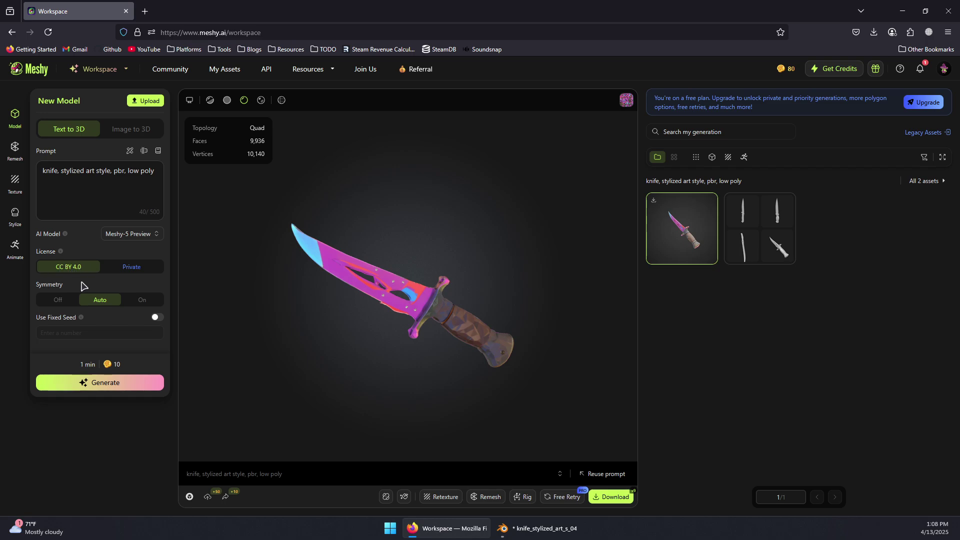
Open the Meshy community page and browse the trending models
left_click(166, 72)
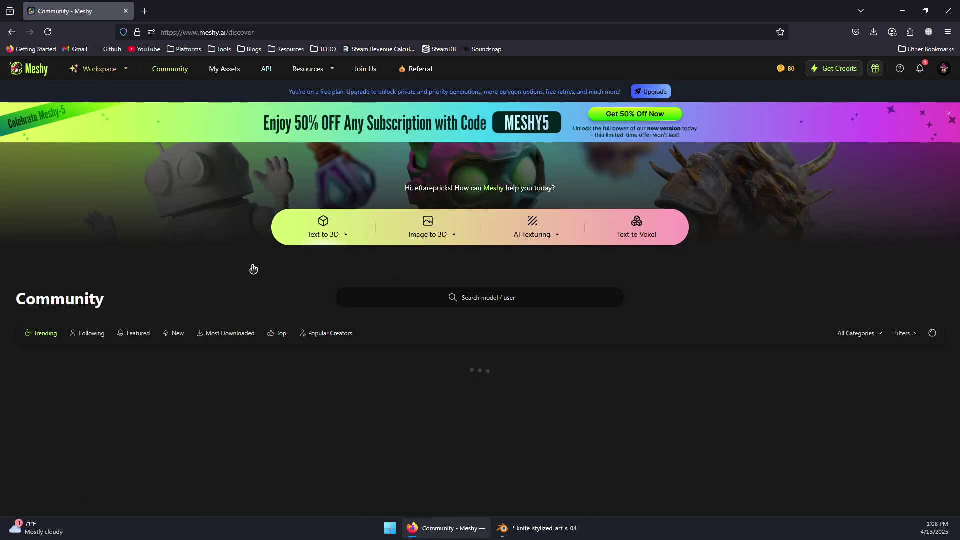
scroll(170, 265, "down", 3)
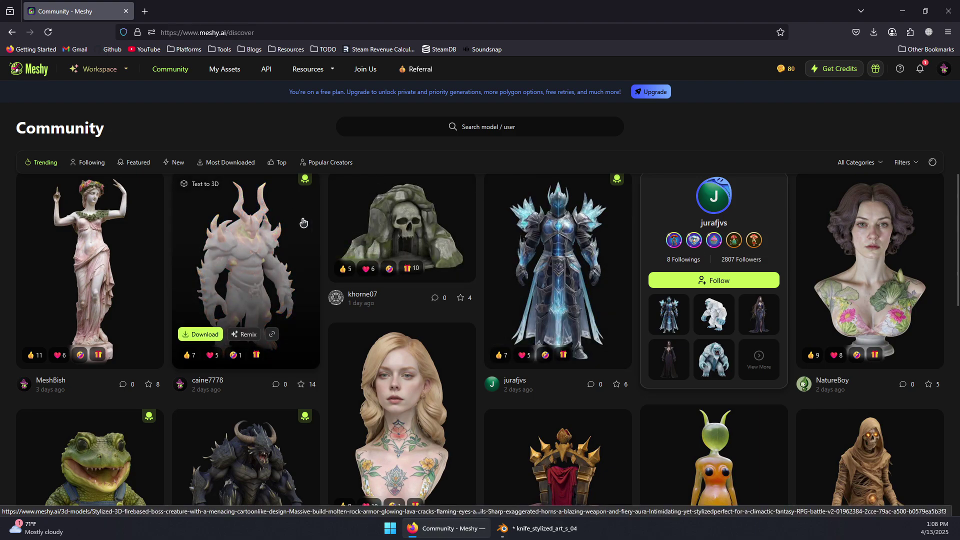
scroll(300, 240, "down", 5)
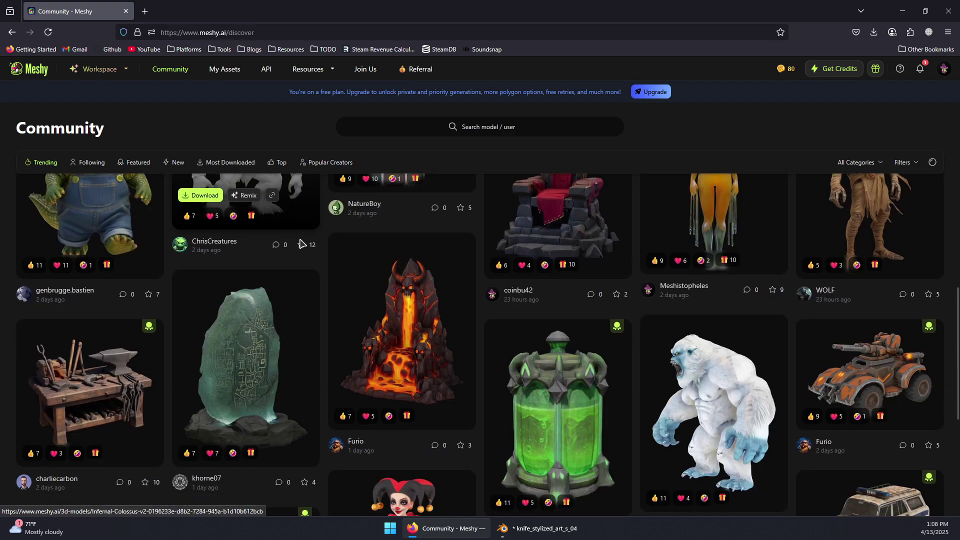
scroll(301, 243, "down", 4)
scroll(439, 153, "up", 4)
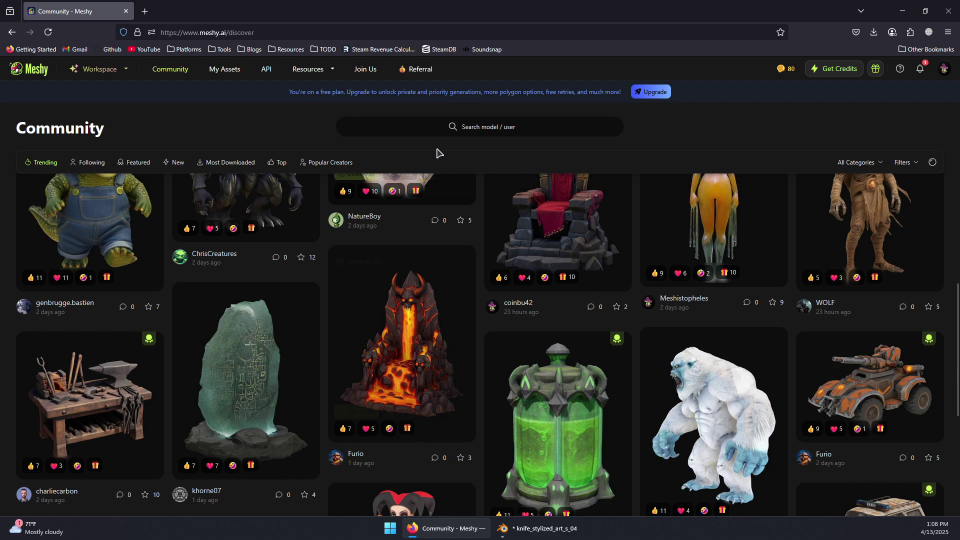
Search the community models for "knife" and dismiss the referral banner
left_click(457, 127)
type("k")
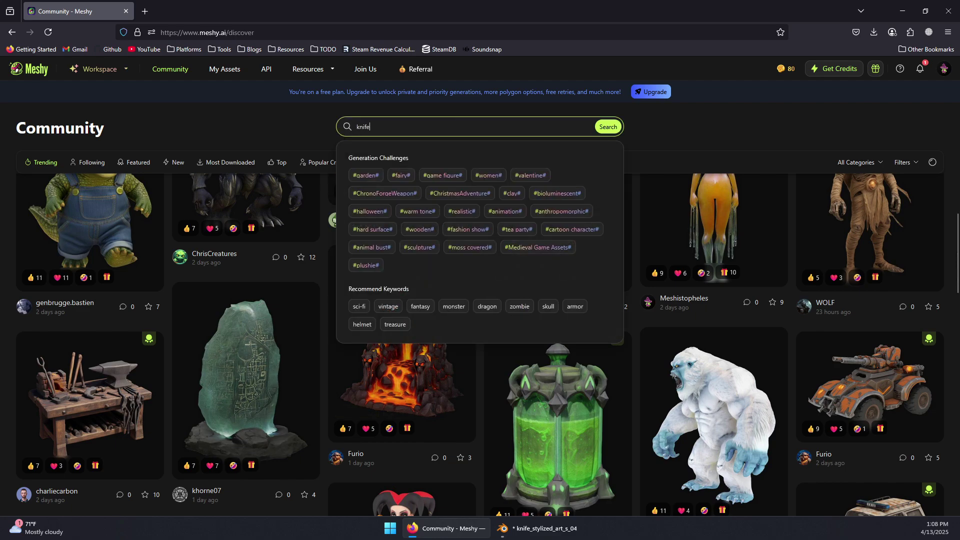
type("nife")
key("Return")
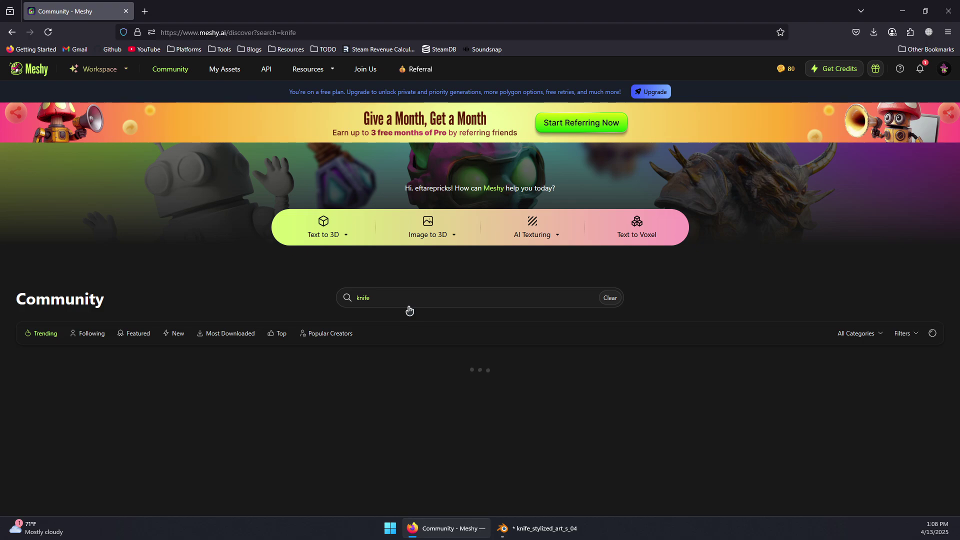
left_click(949, 114)
Examine the community's knife models, comparing their shapes, textures and generation types throughout the search results
scroll(405, 256, "down", 4)
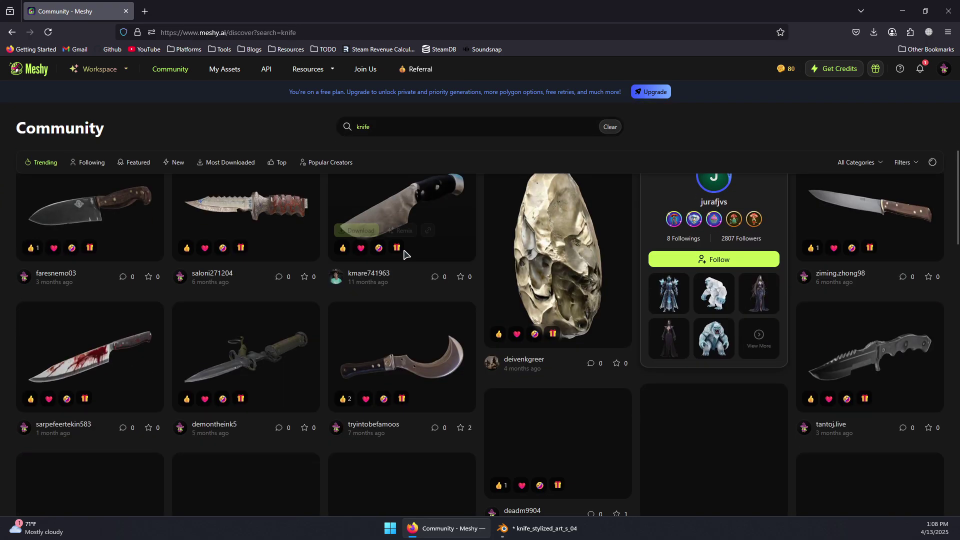
scroll(346, 240, "up", 4)
scroll(255, 273, "down", 4)
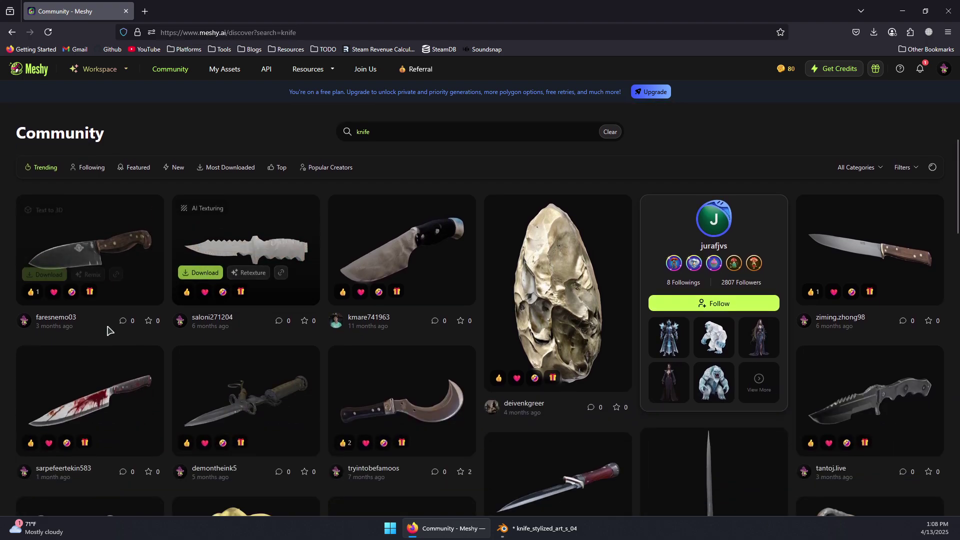
scroll(306, 276, "up", 3)
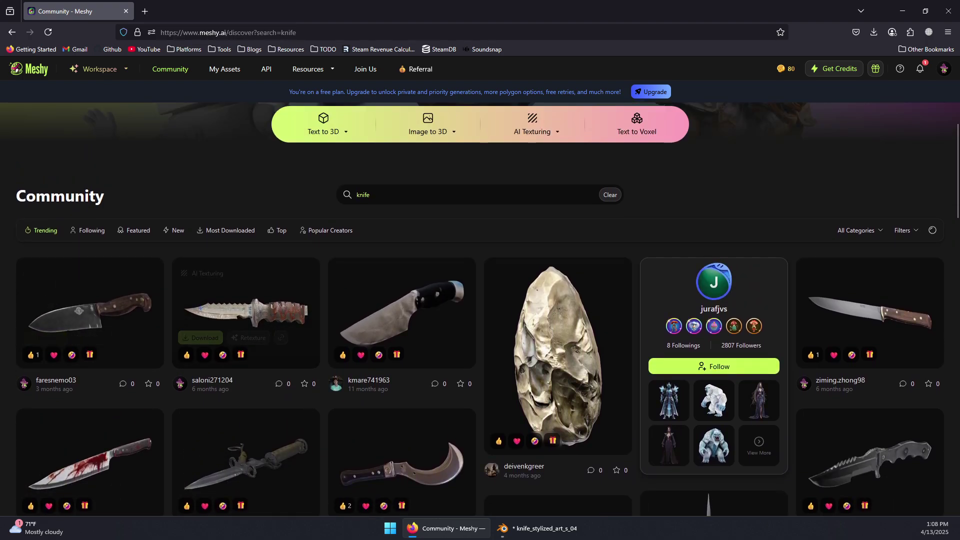
scroll(181, 286, "up", 2)
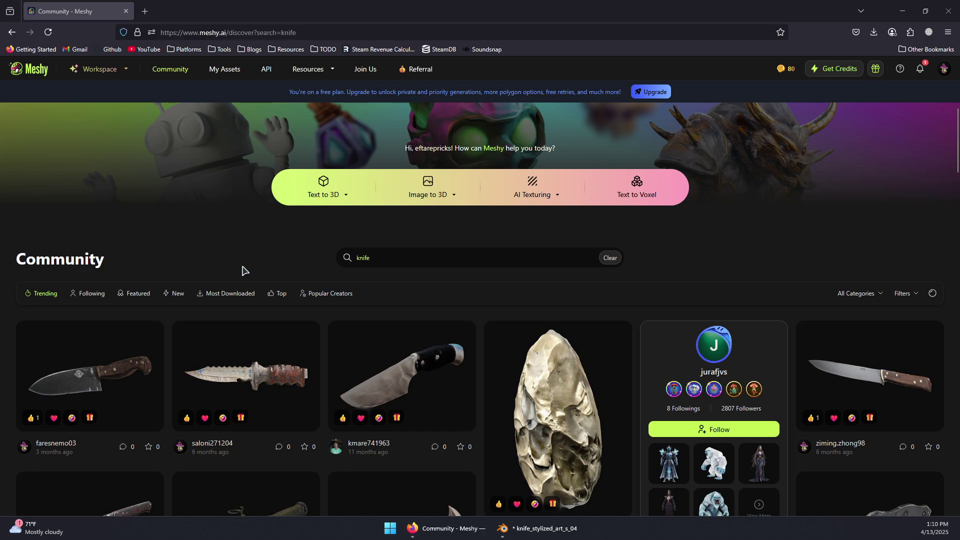
scroll(365, 272, "down", 2)
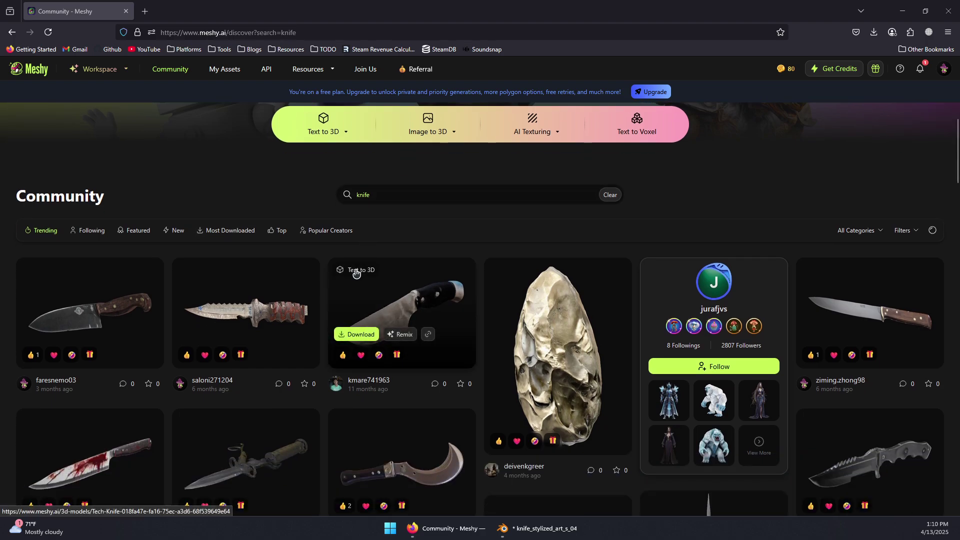
scroll(356, 272, "down", 5)
scroll(285, 242, "up", 5)
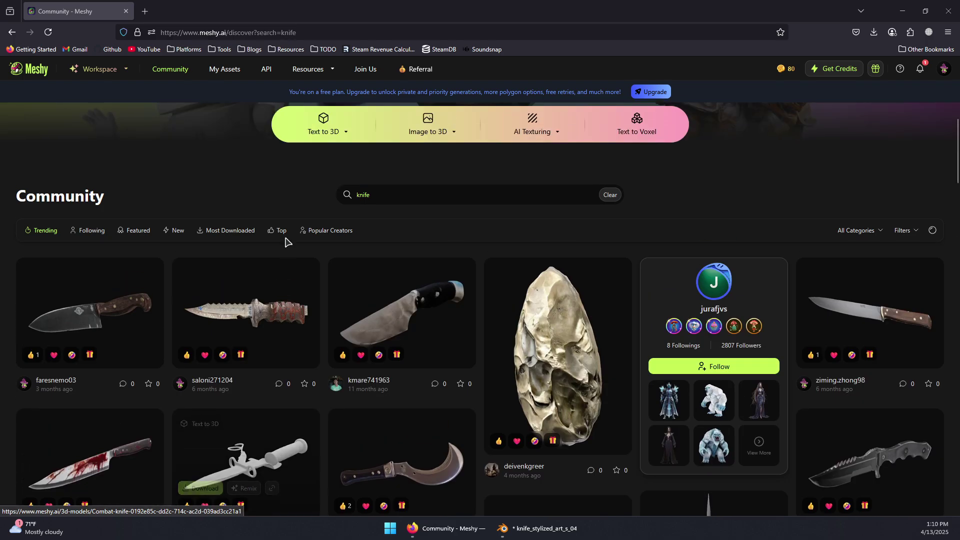
scroll(285, 242, "up", 2)
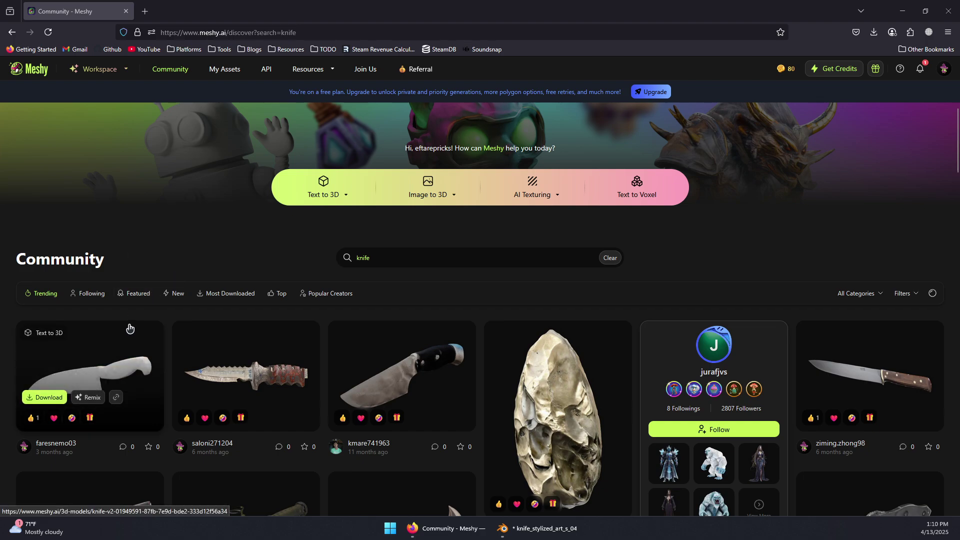
scroll(174, 294, "down", 2)
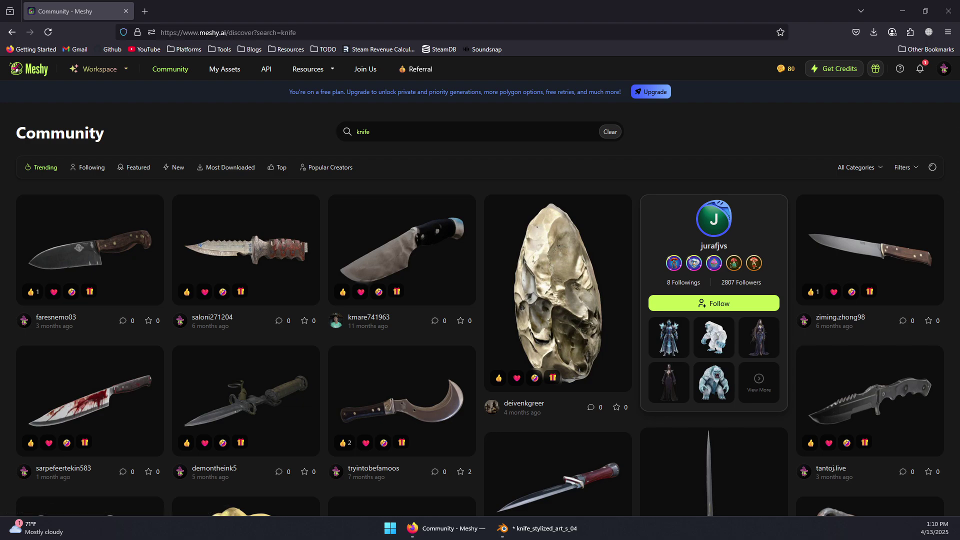
scroll(419, 171, "up", 1)
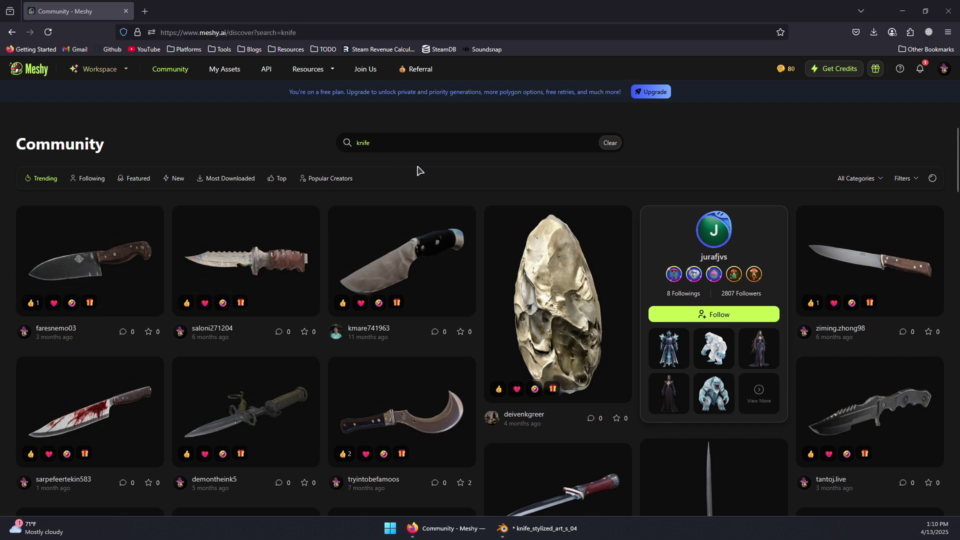
scroll(419, 171, "up", 2)
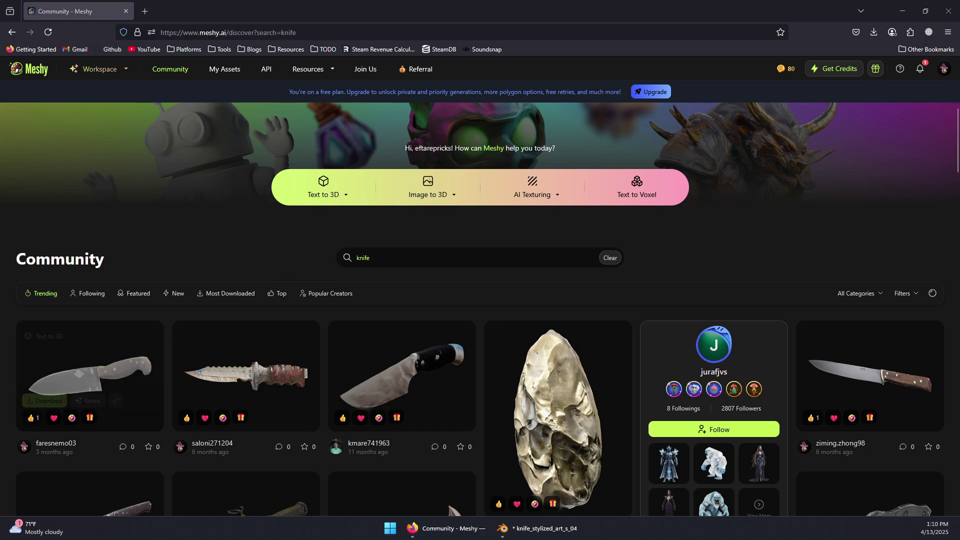
scroll(183, 348, "down", 2)
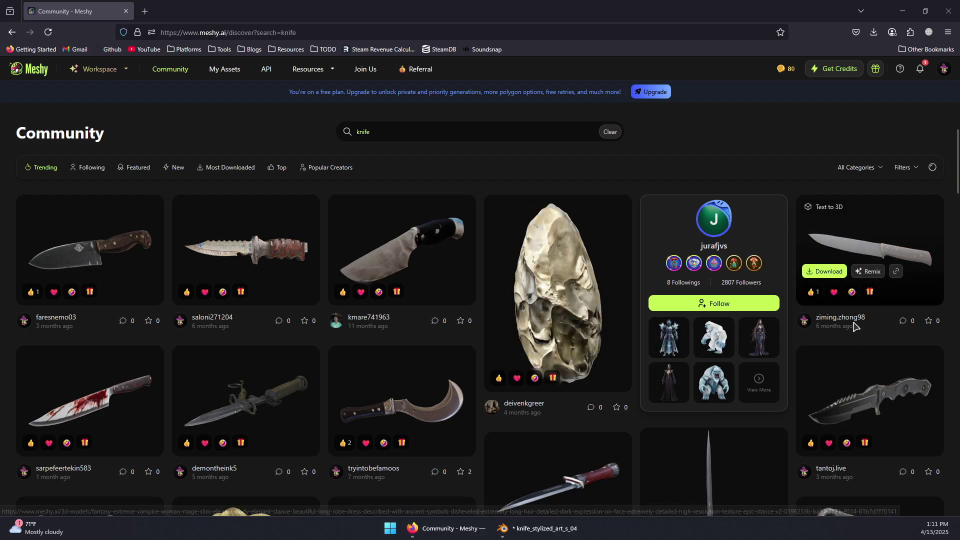
scroll(796, 235, "down", 2)
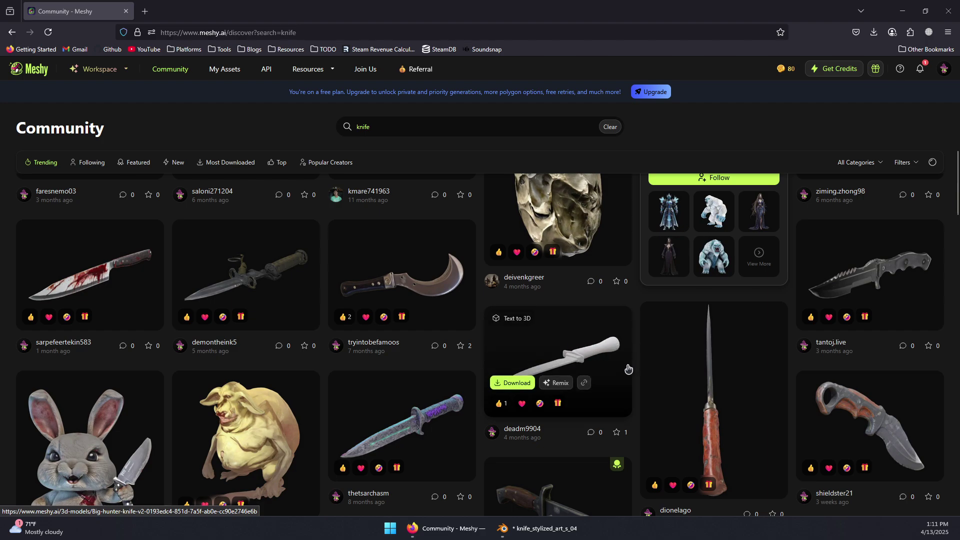
scroll(738, 345, "down", 5)
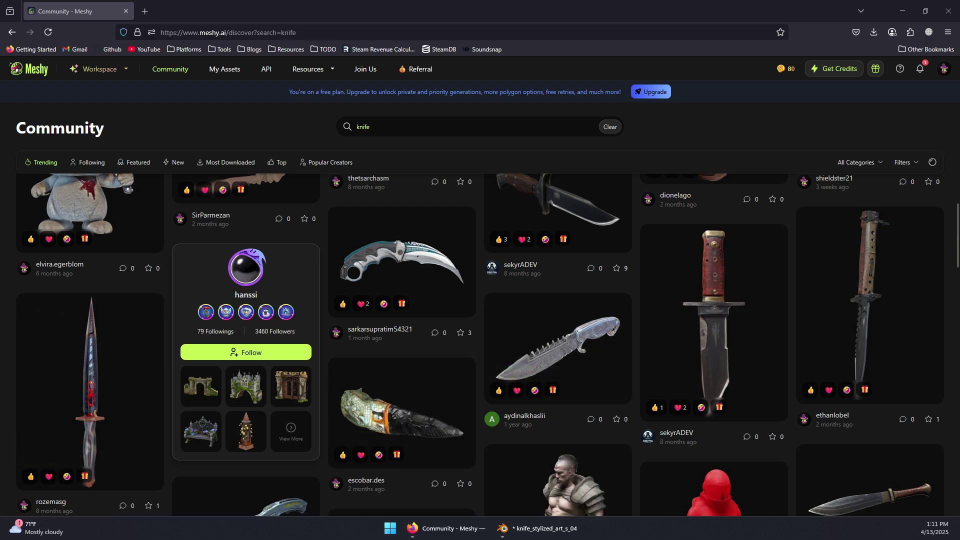
scroll(480, 345, "down", 4)
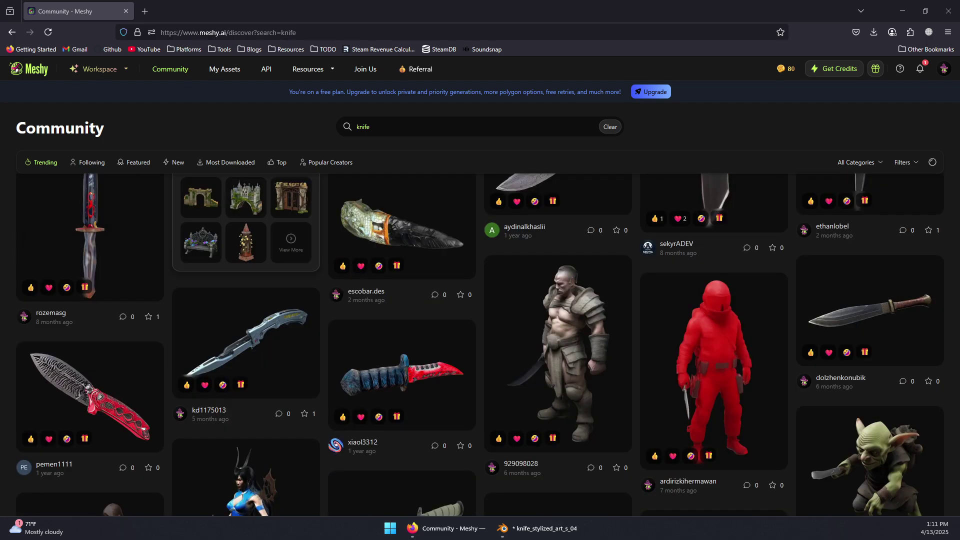